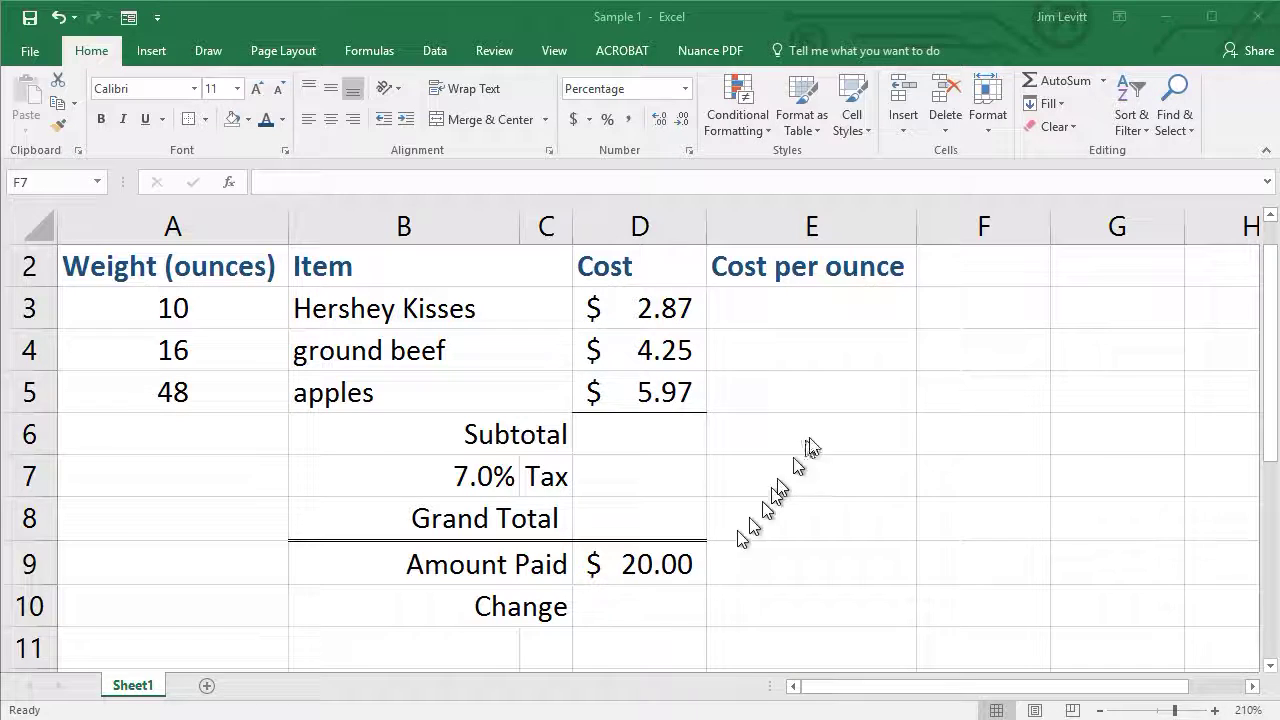
Calculate the Subtotal in D6 by adding the three item costs with the formula +D3+D4+D5
left_click(630, 431)
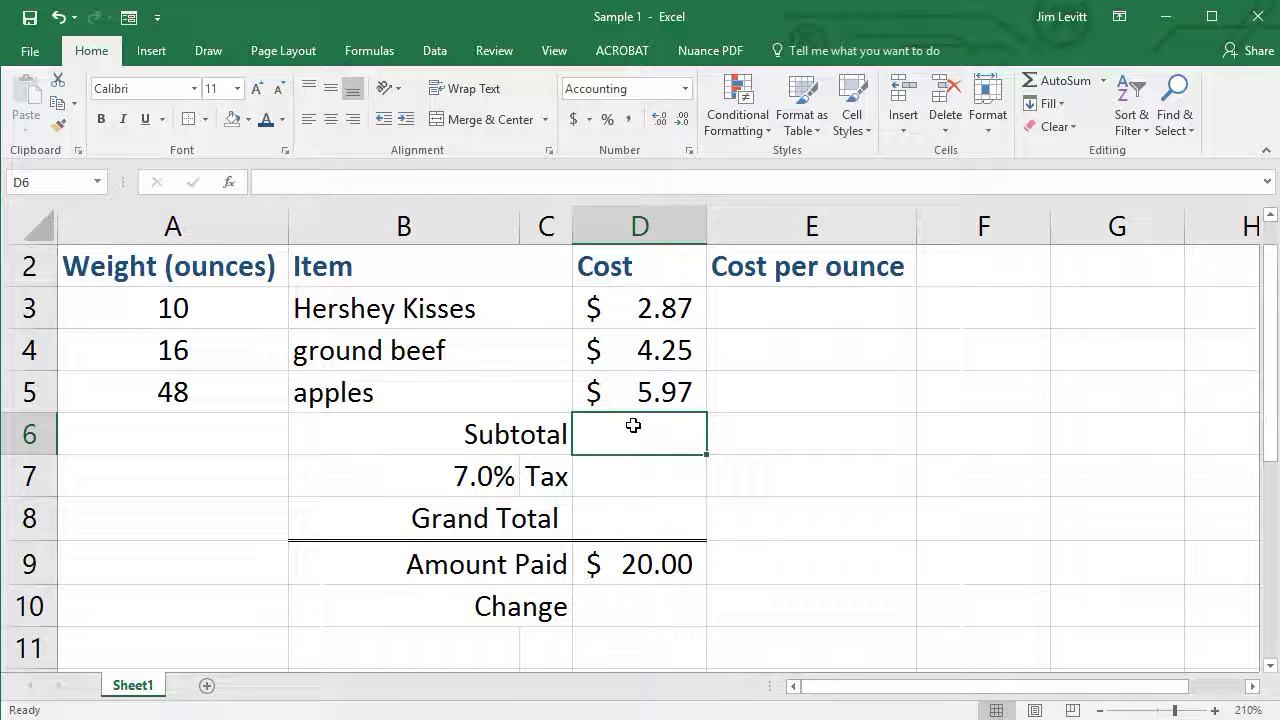
type("+")
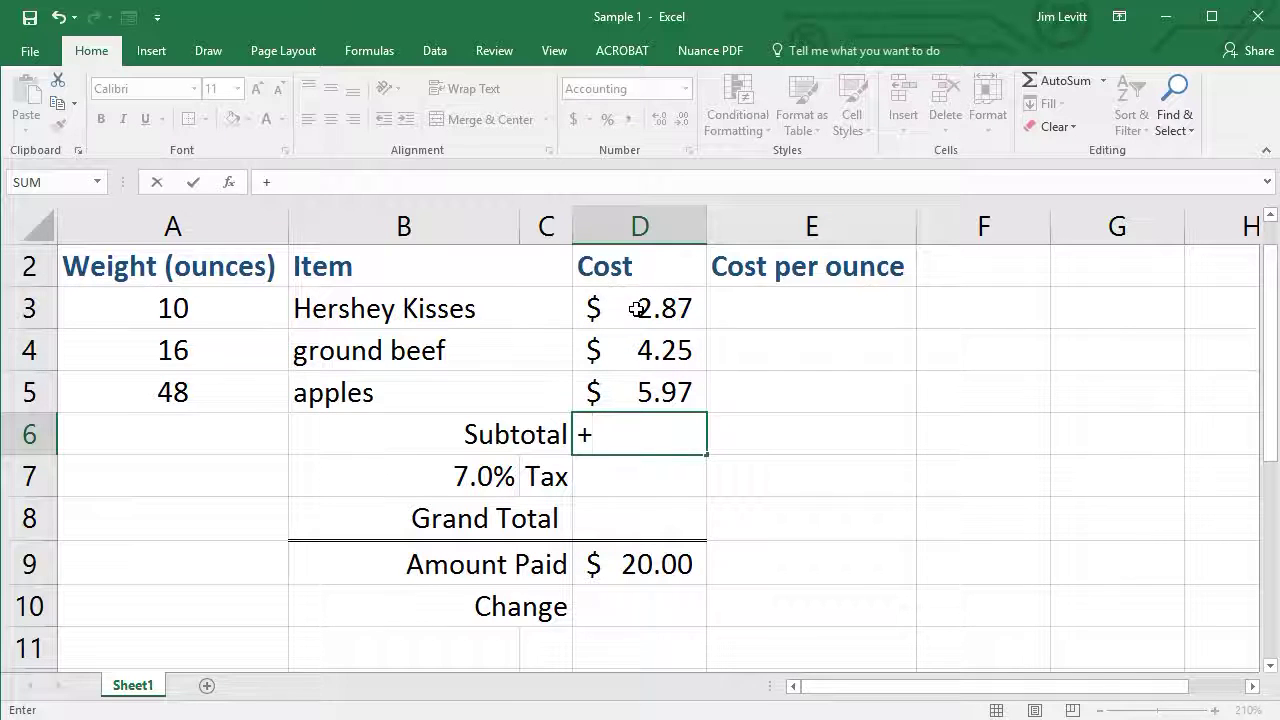
left_click(636, 309)
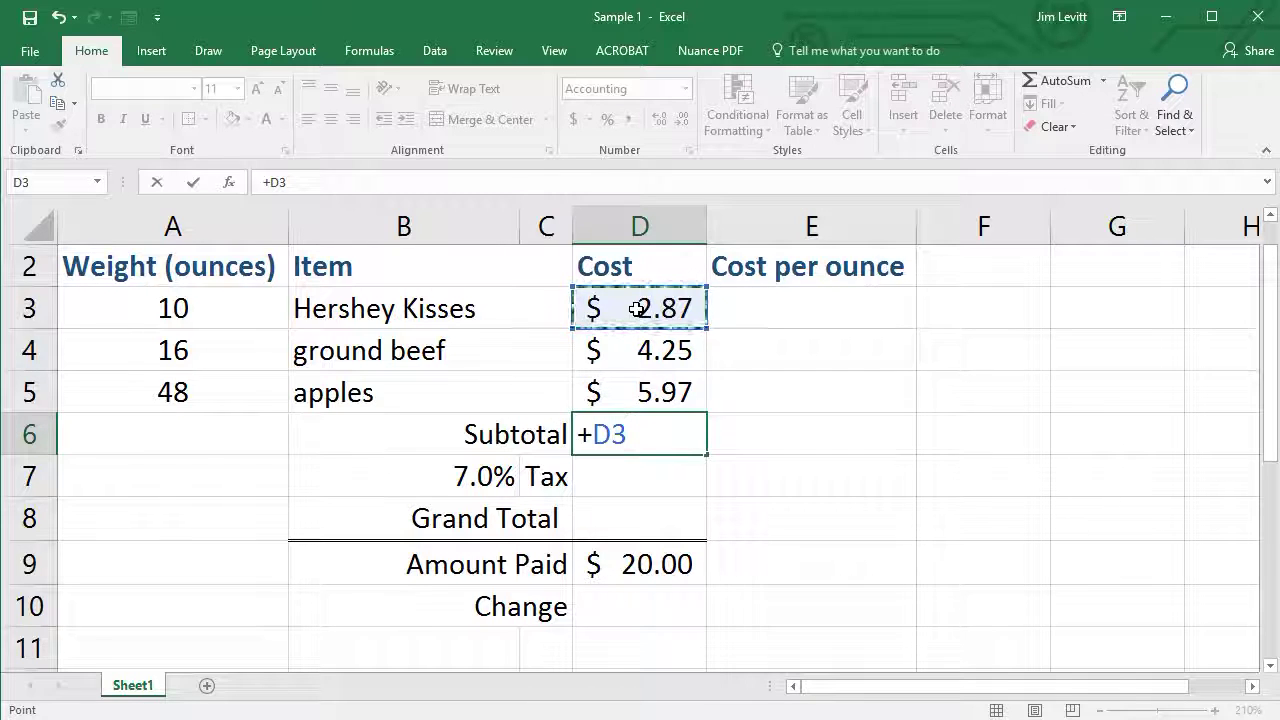
type("+")
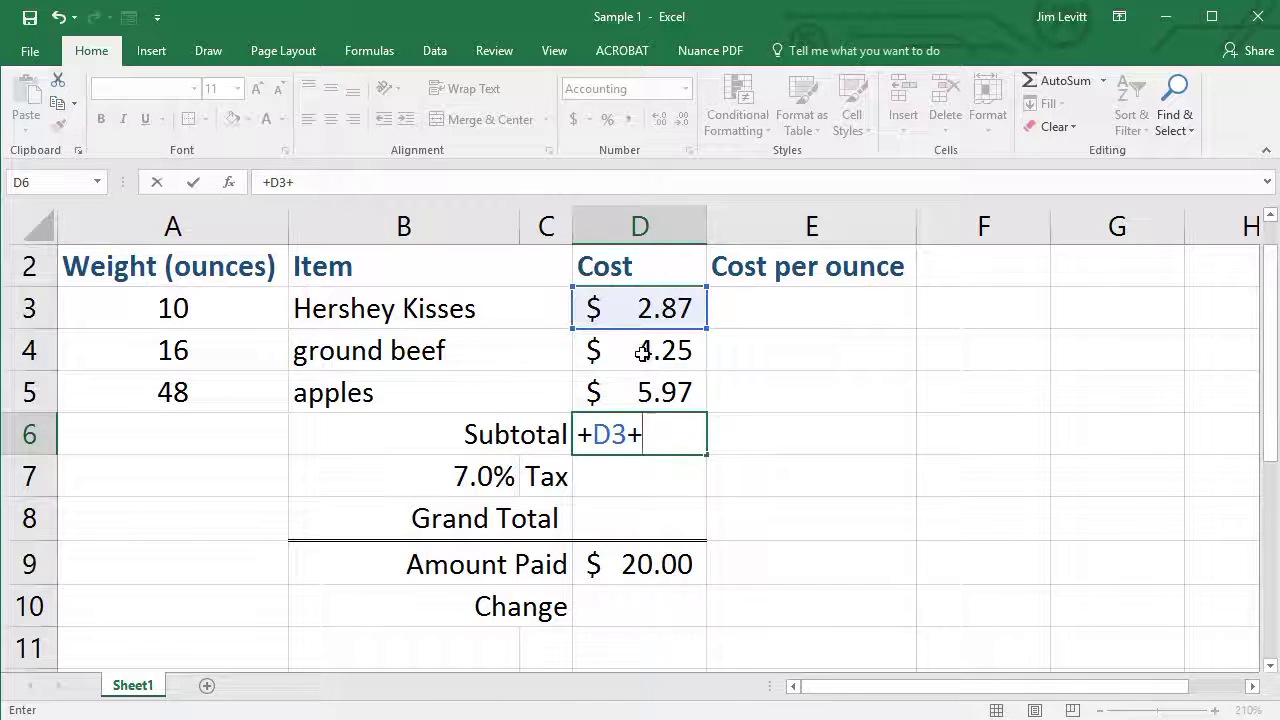
left_click(643, 354)
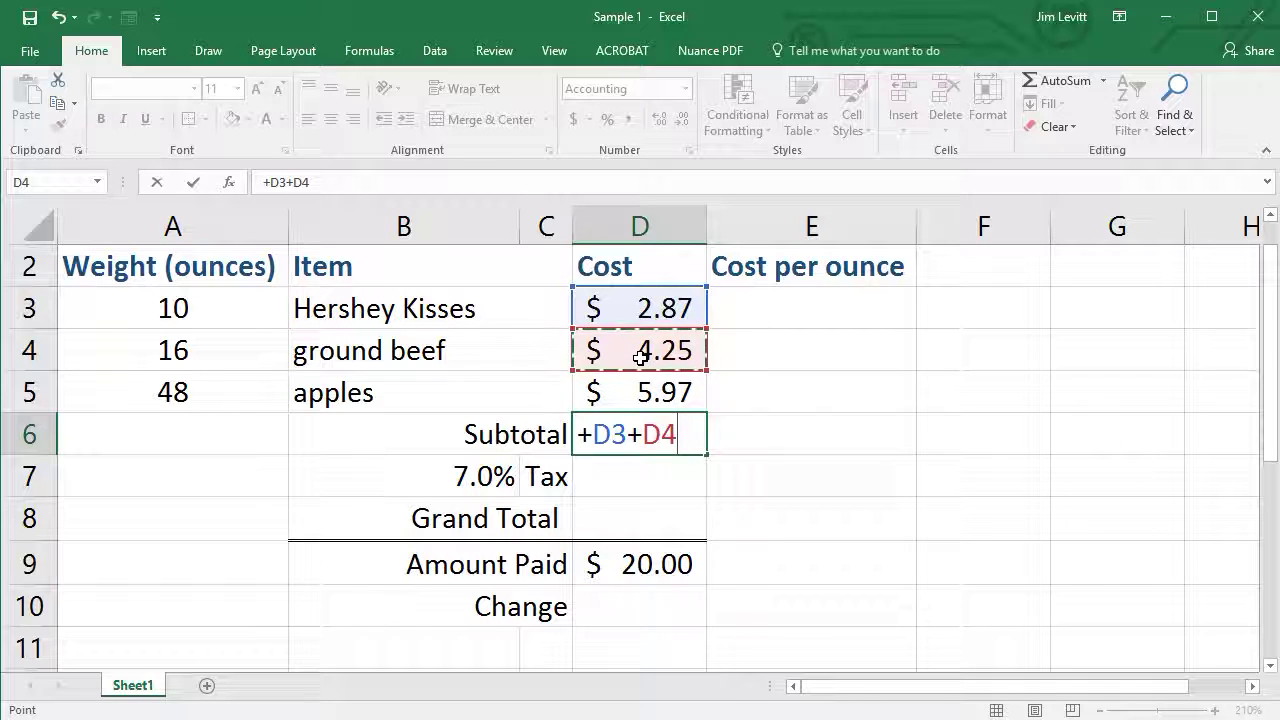
type("+")
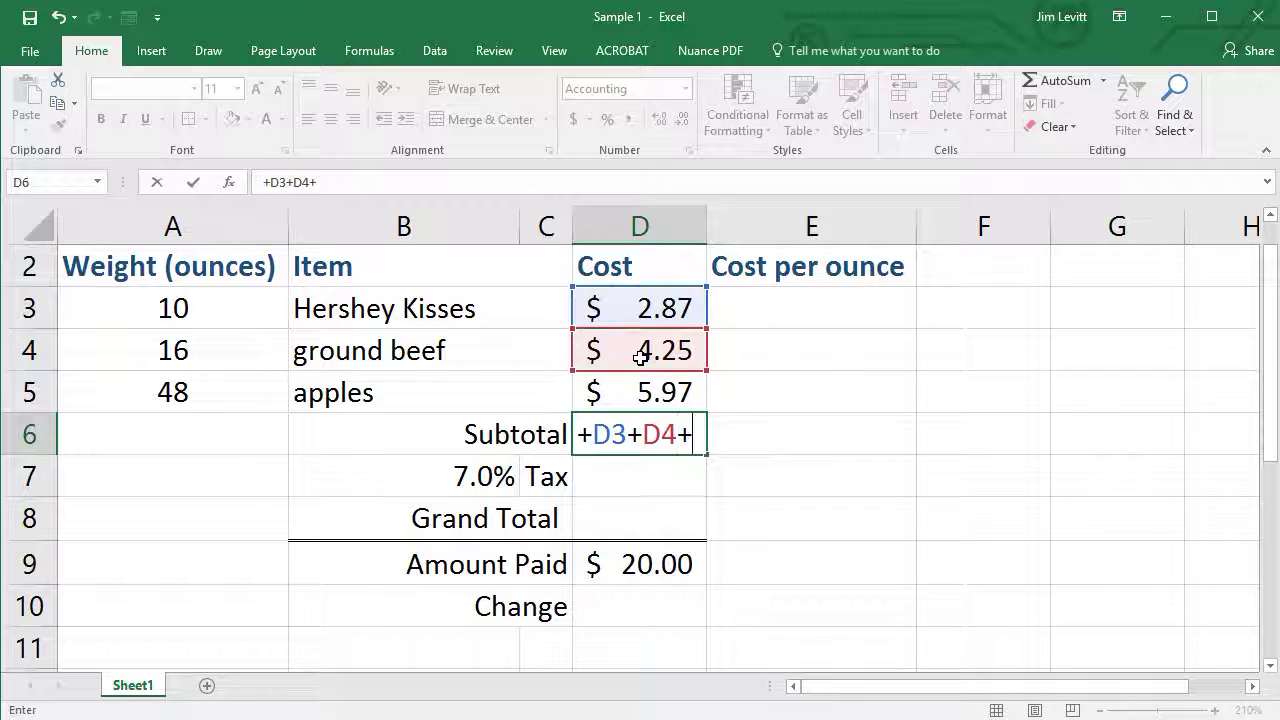
left_click(679, 393)
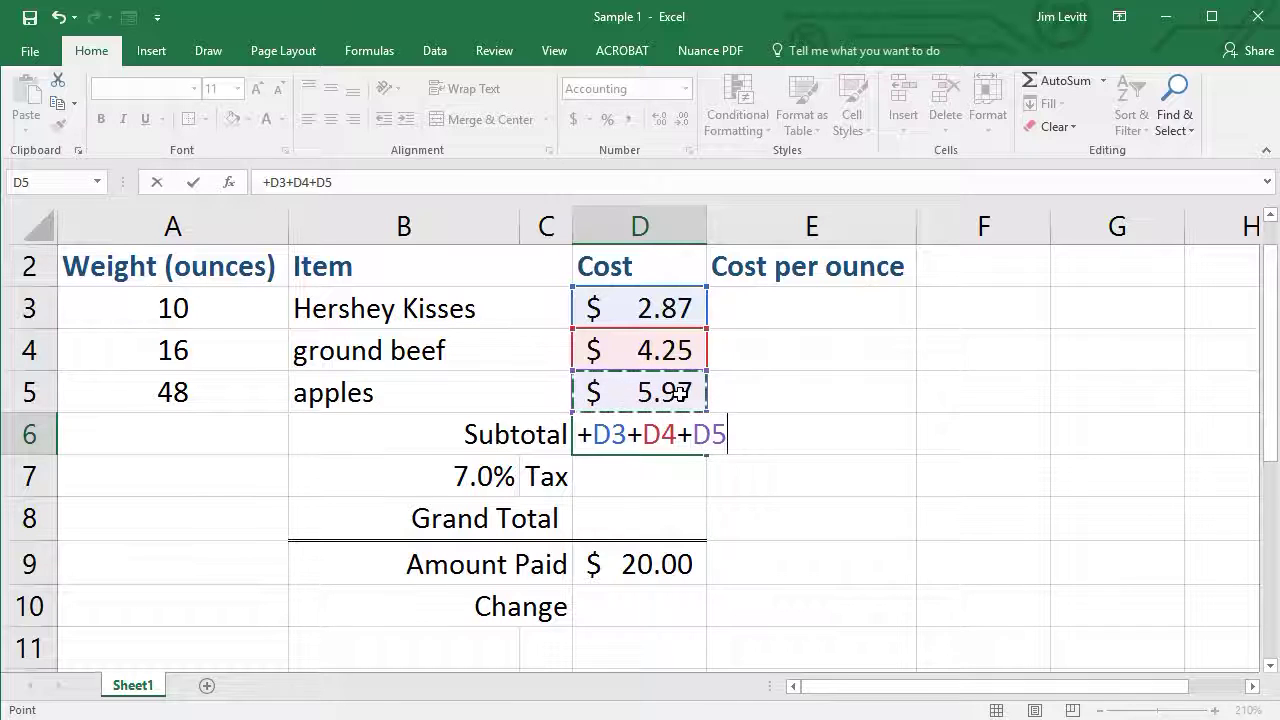
key("Return")
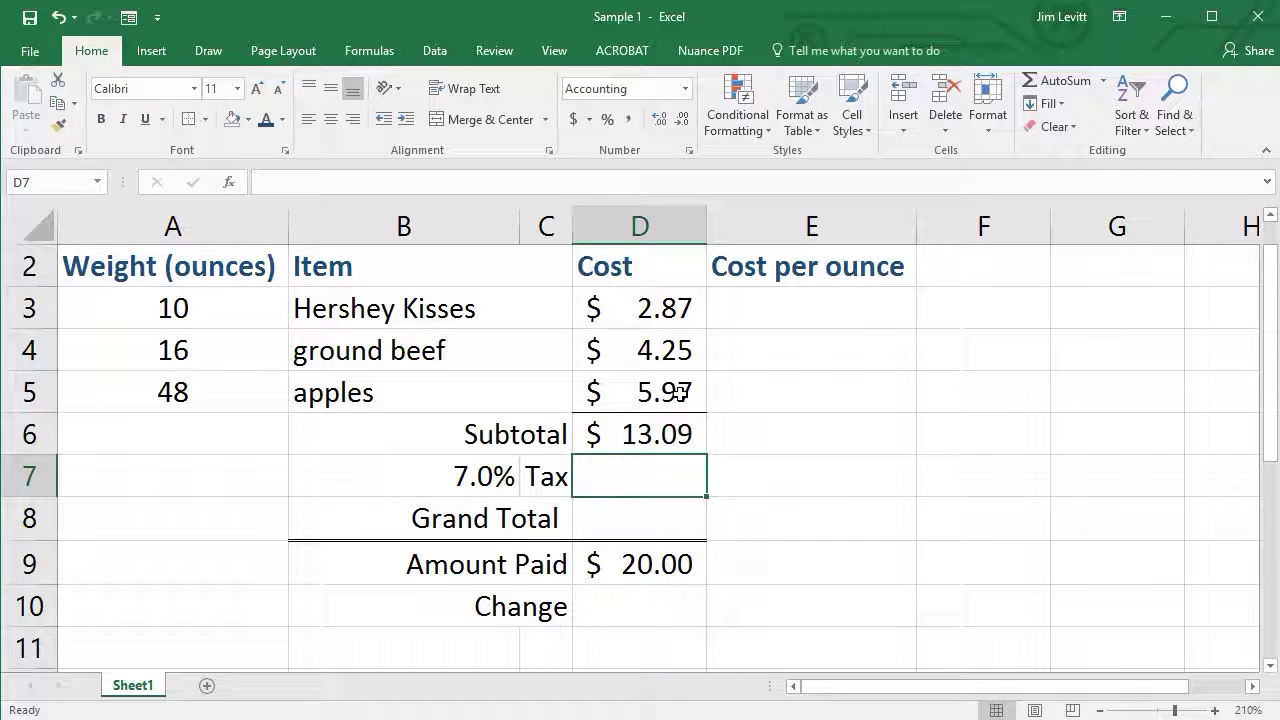
Review the Subtotal formula in D6 and set the Hershey Kisses cost in D3 to 2.49
left_click(666, 436)
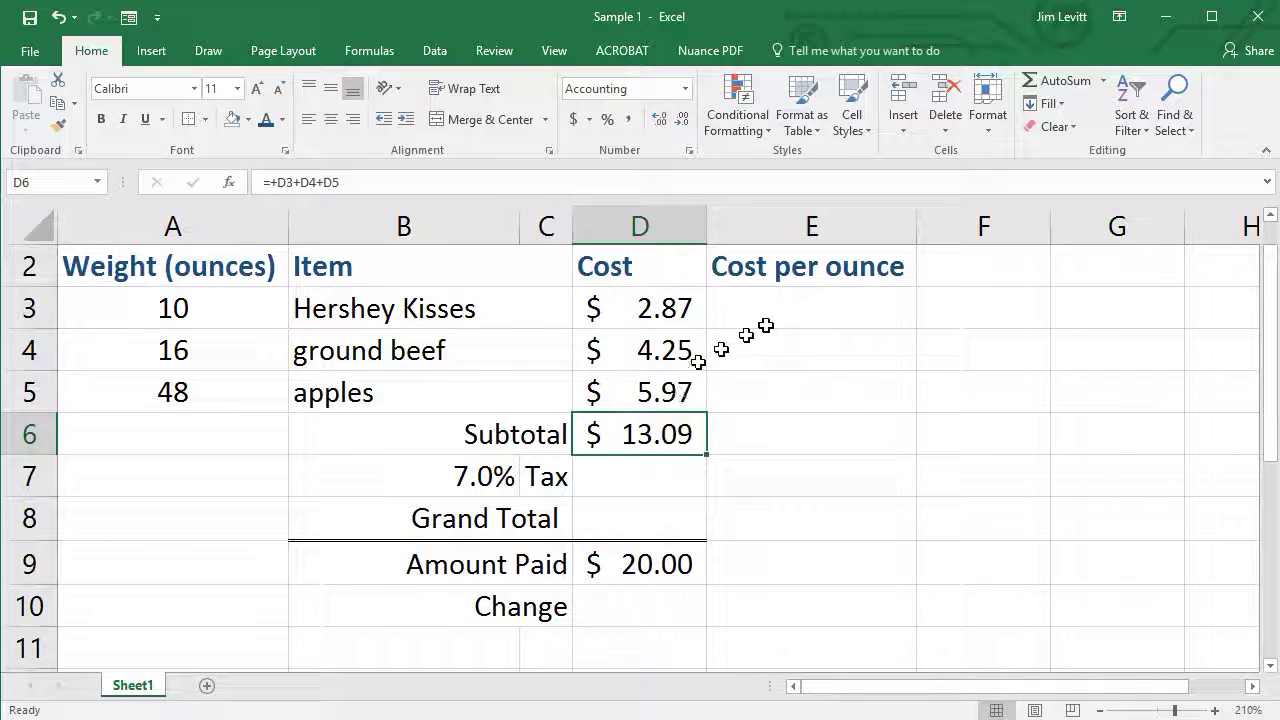
left_click(655, 312)
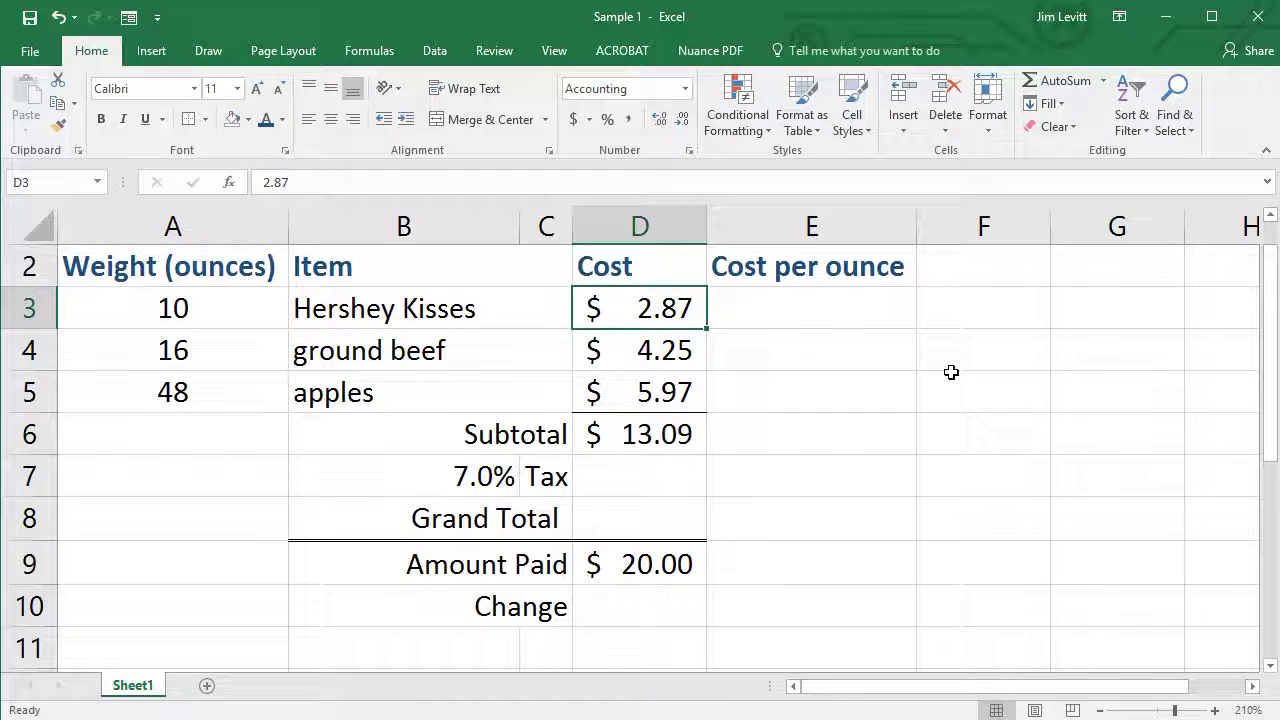
type("2.49")
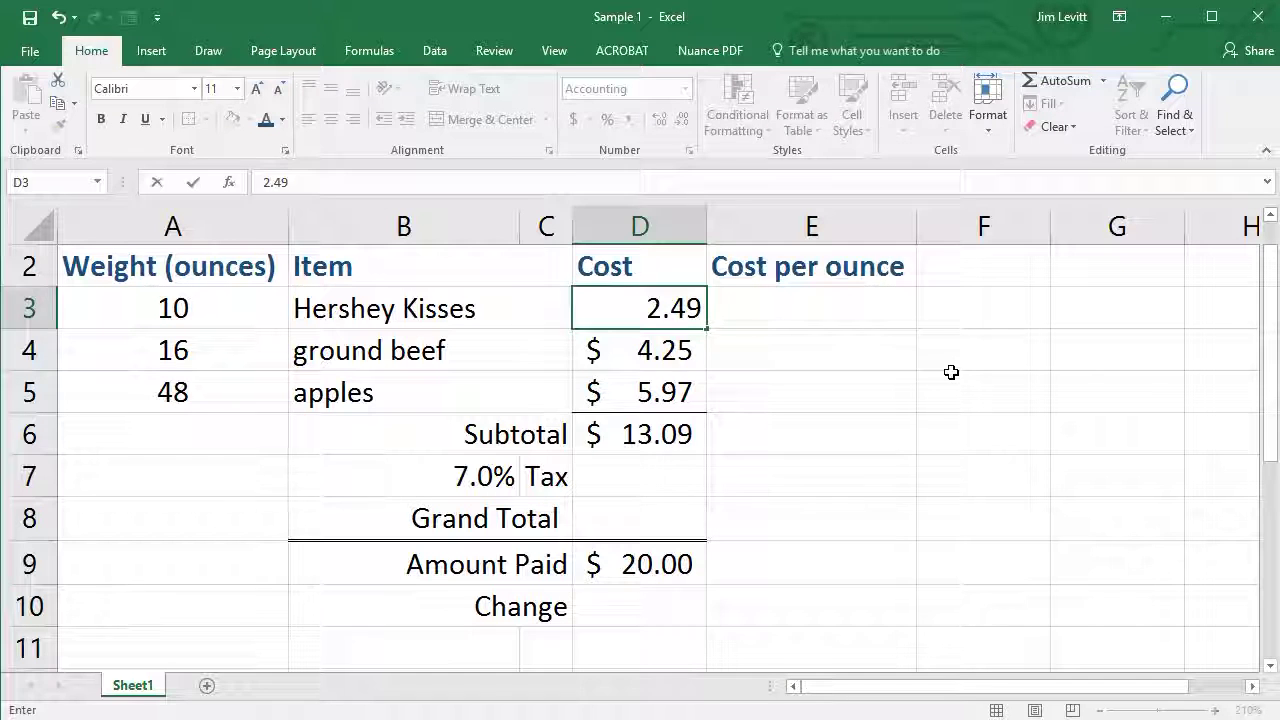
key("Return")
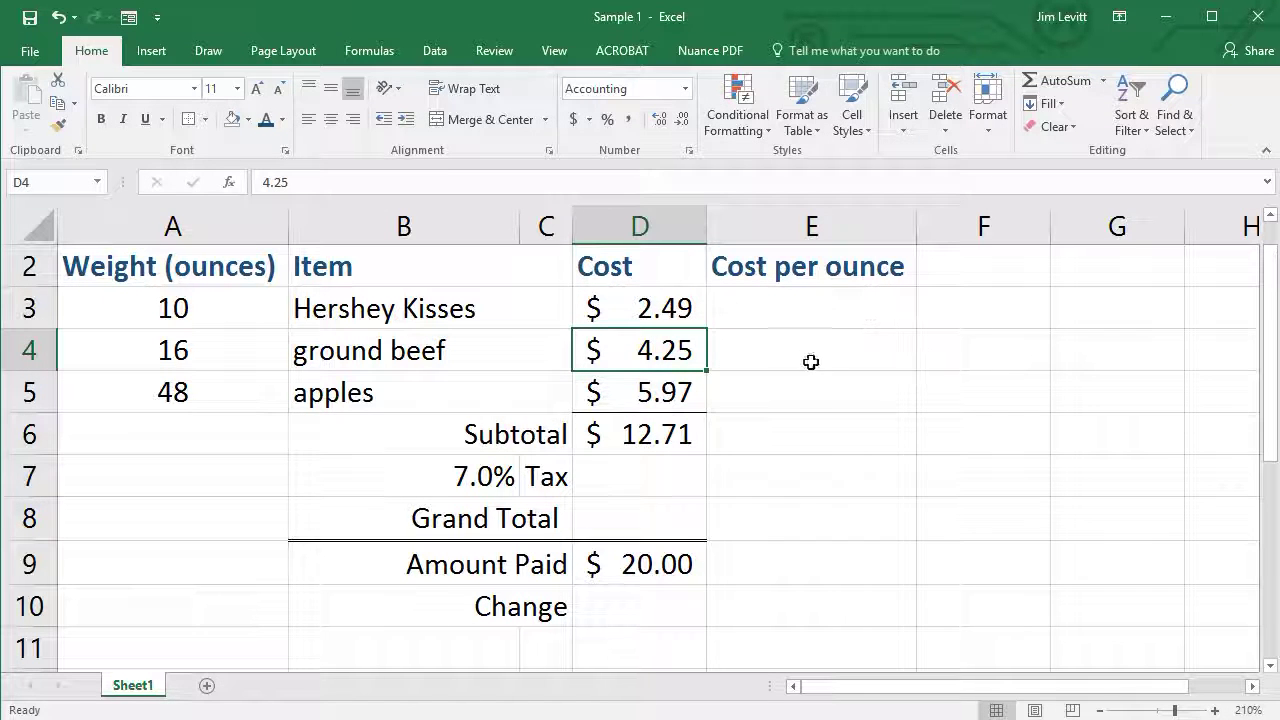
Calculate the tax in D7 by multiplying the subtotal by the tax rate with the formula +D6*B7
left_click(638, 476)
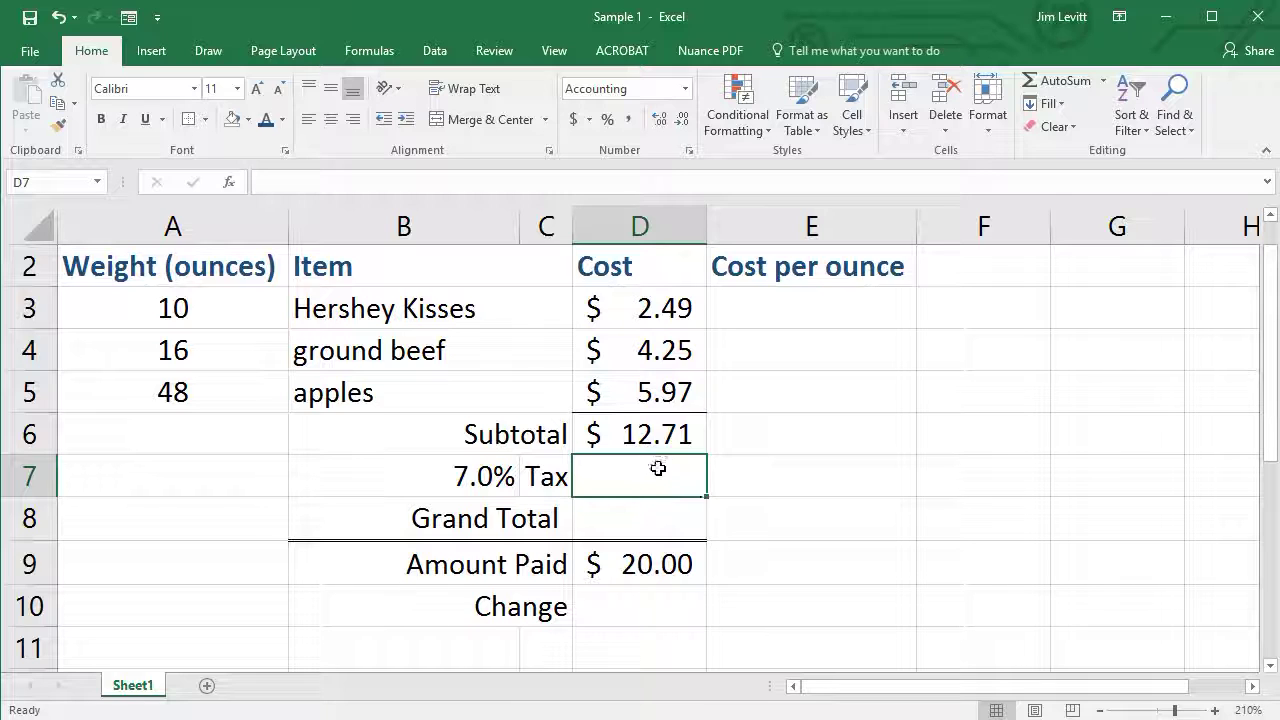
left_click(490, 479)
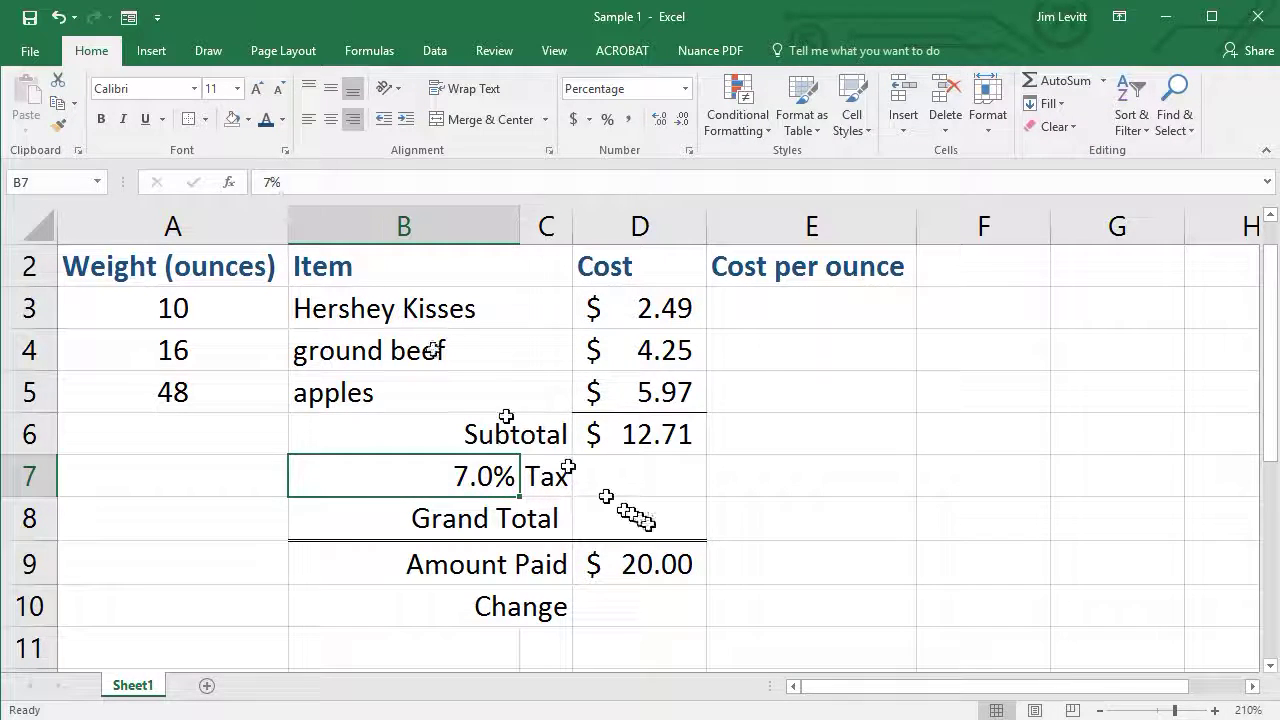
left_click(648, 482)
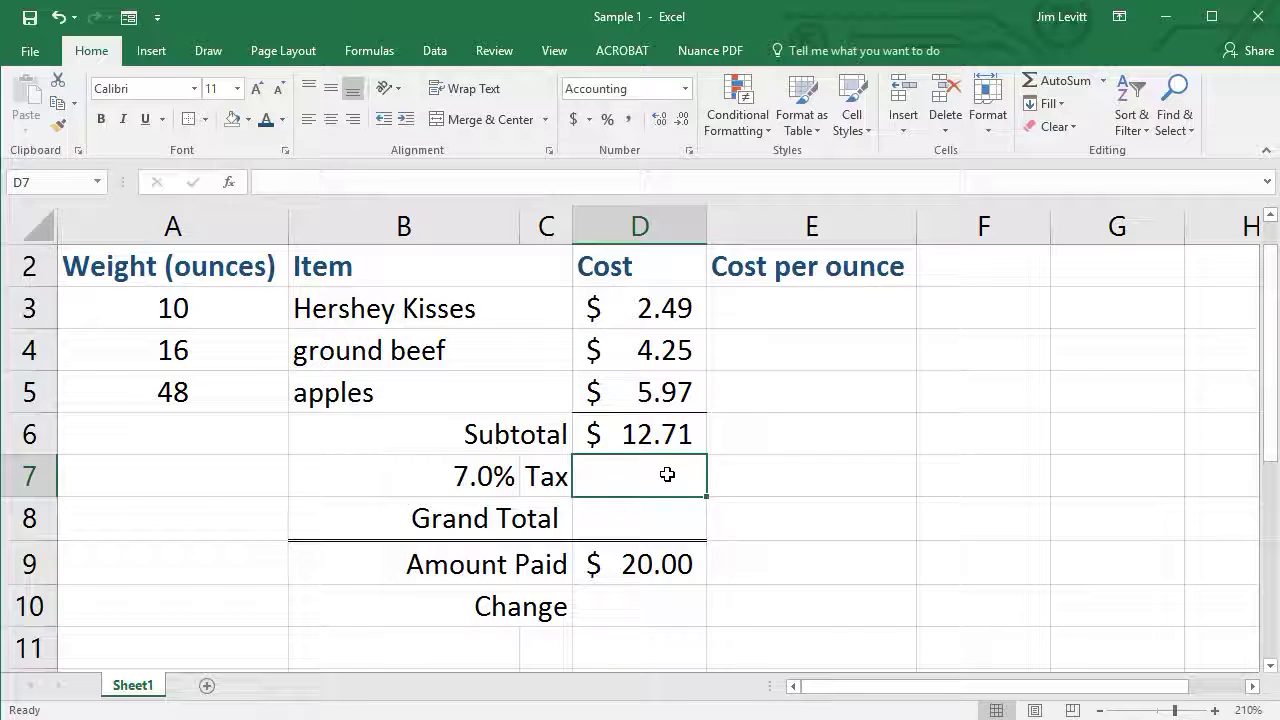
type("+")
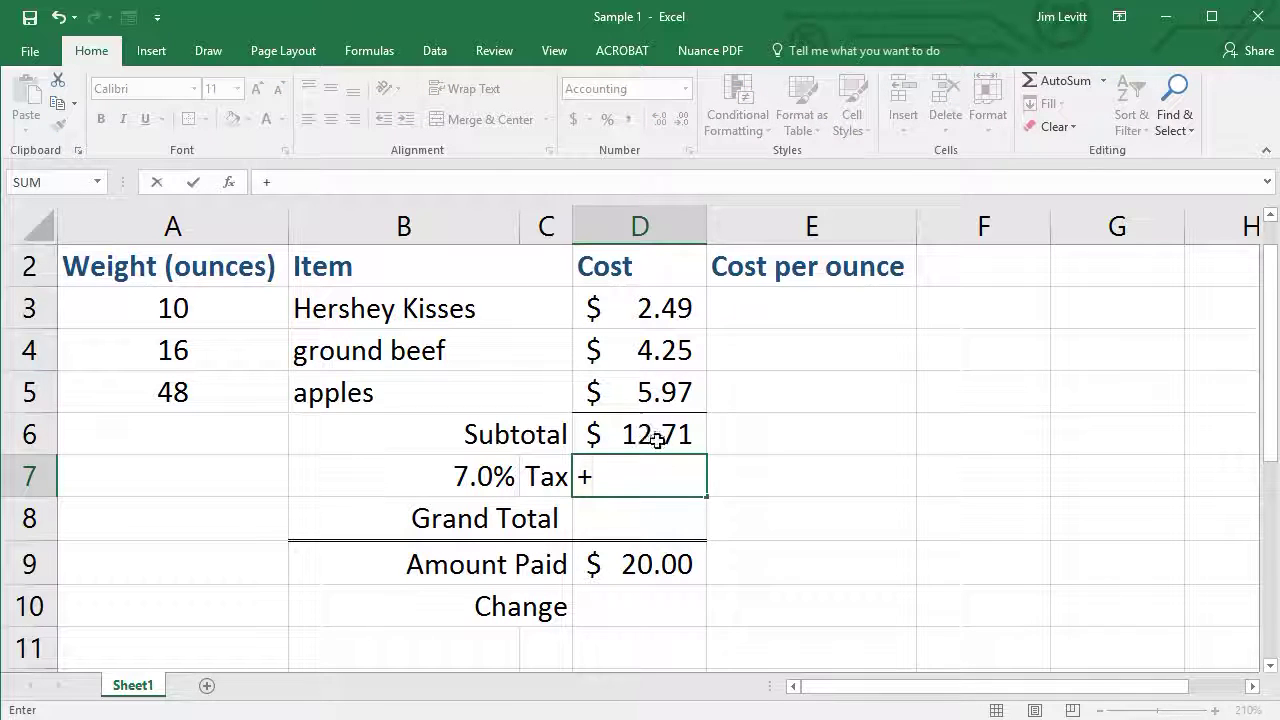
left_click(656, 438)
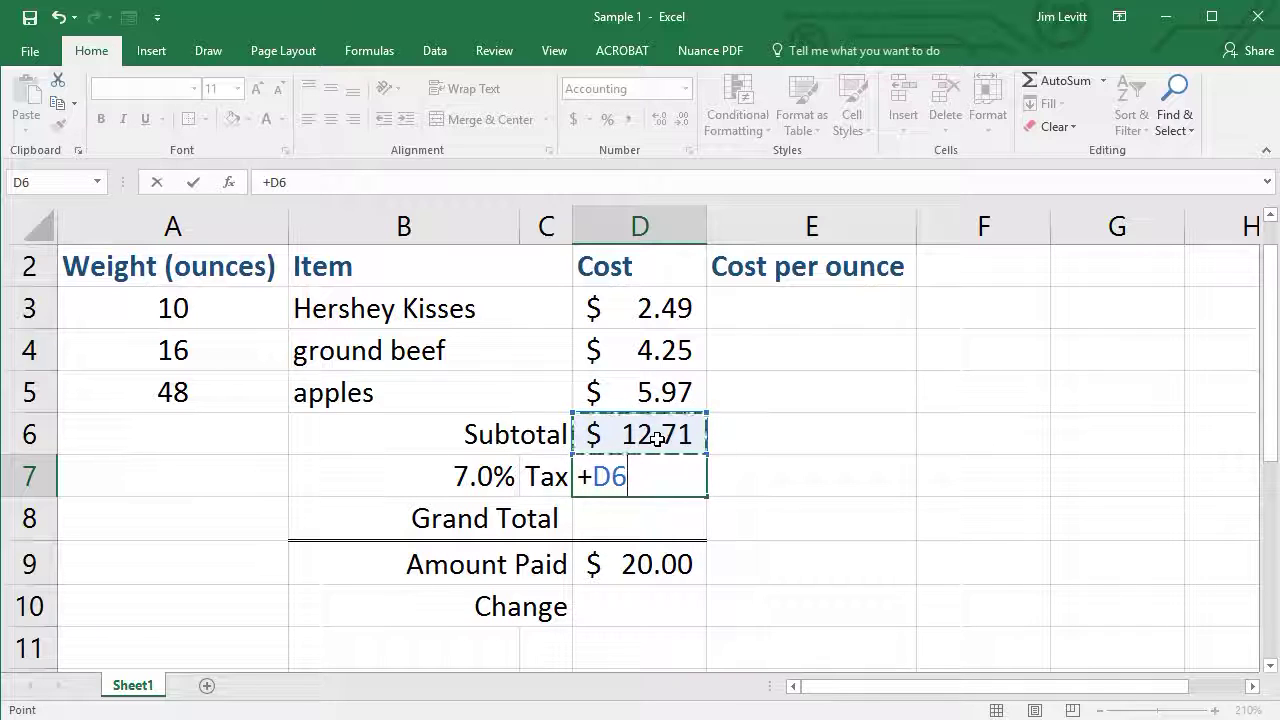
type("*")
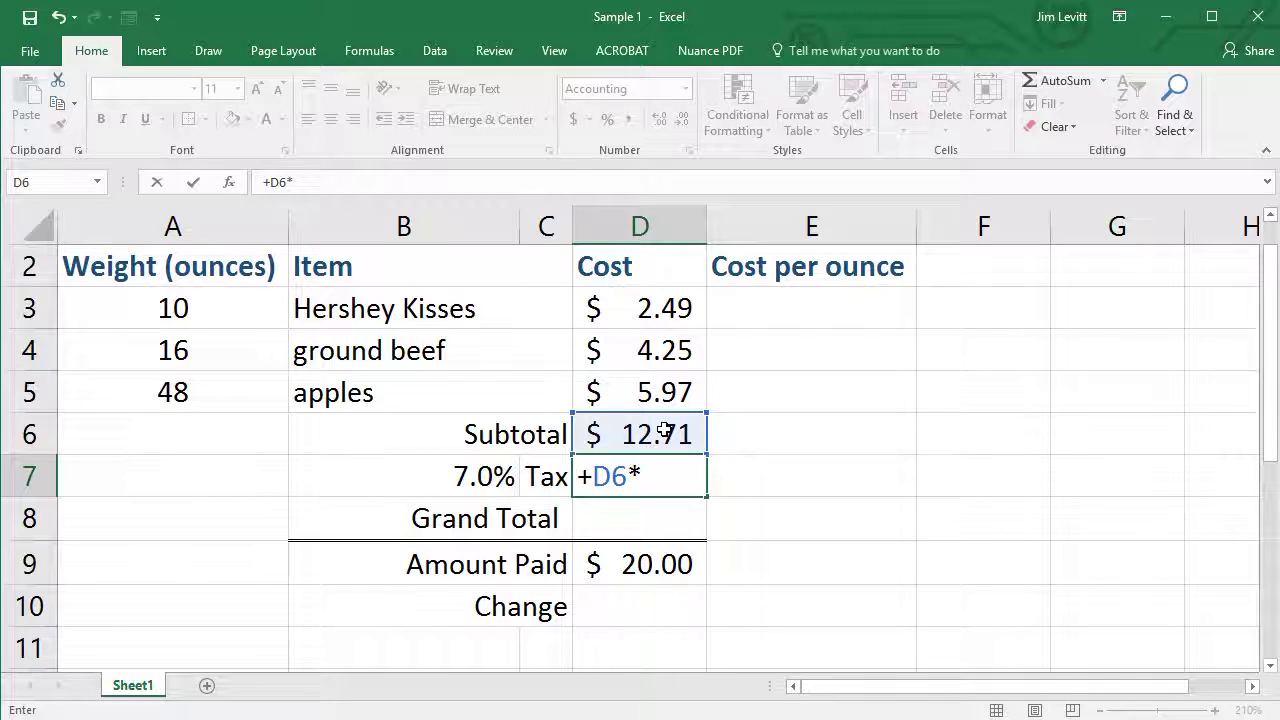
left_click(483, 477)
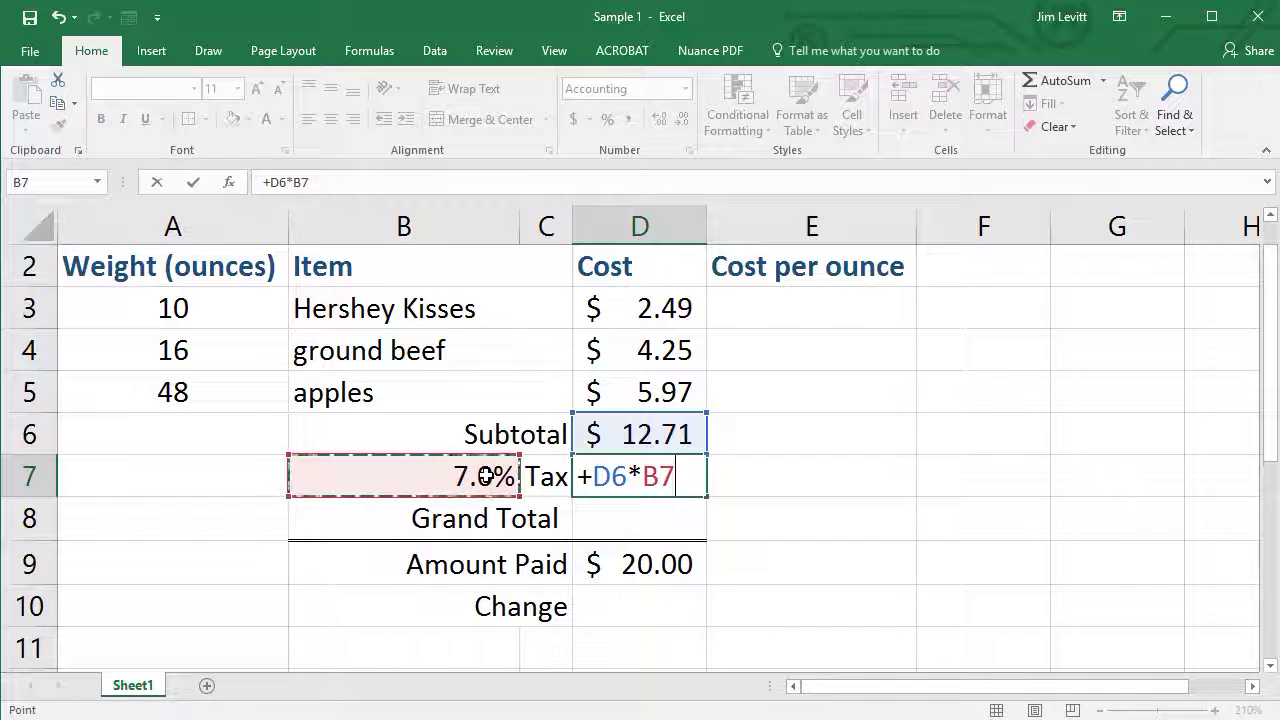
key("Return")
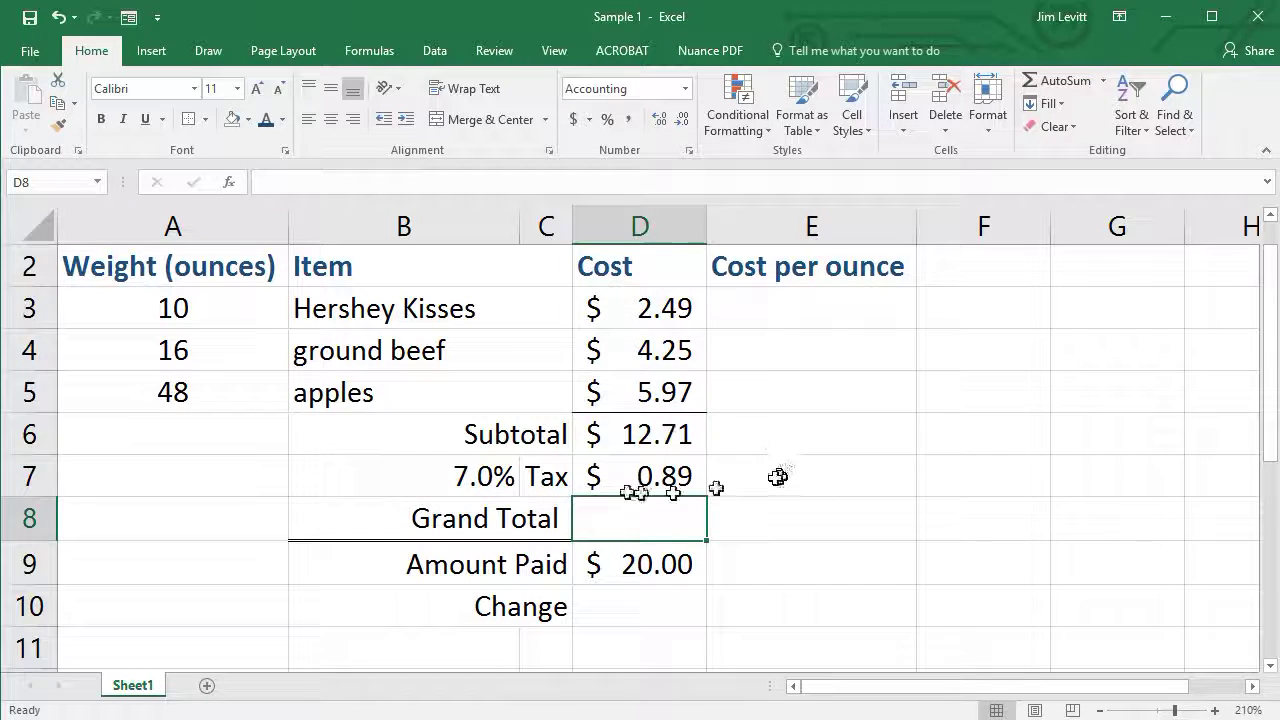
Clear the tax formula in D7 and enter one with a fixed rate, +.07*D6
left_click(649, 479)
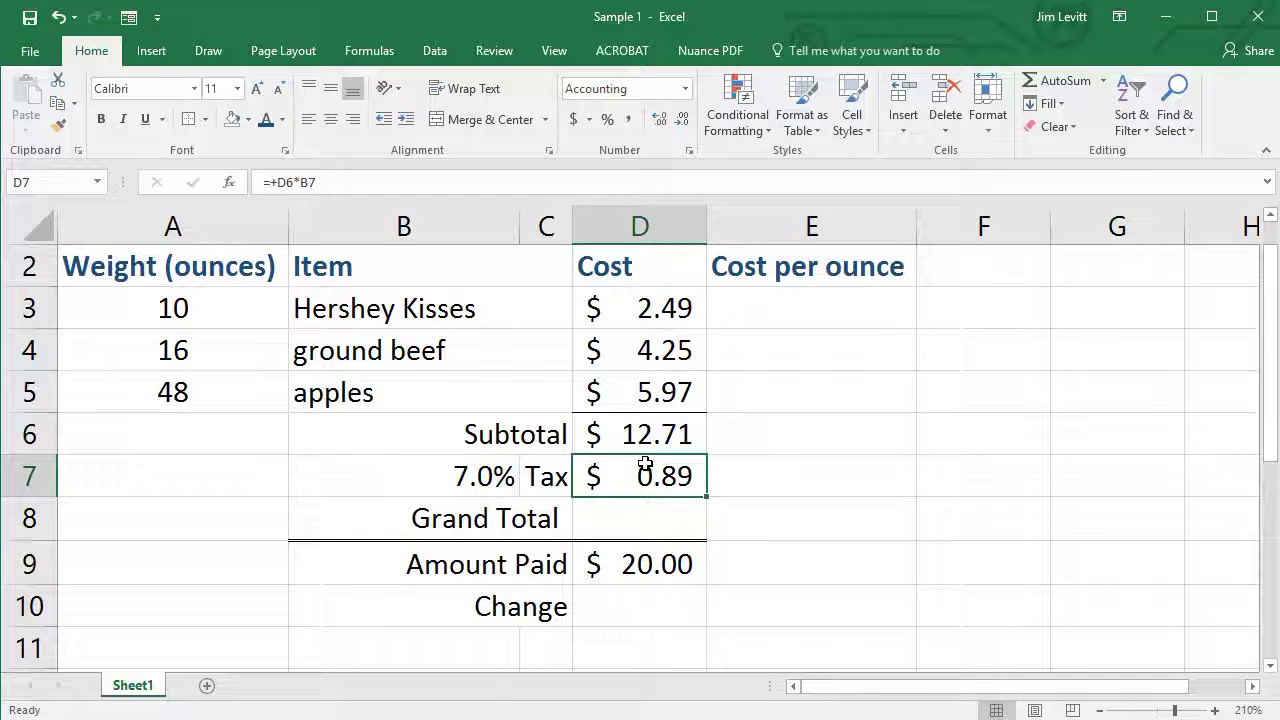
key("Delete")
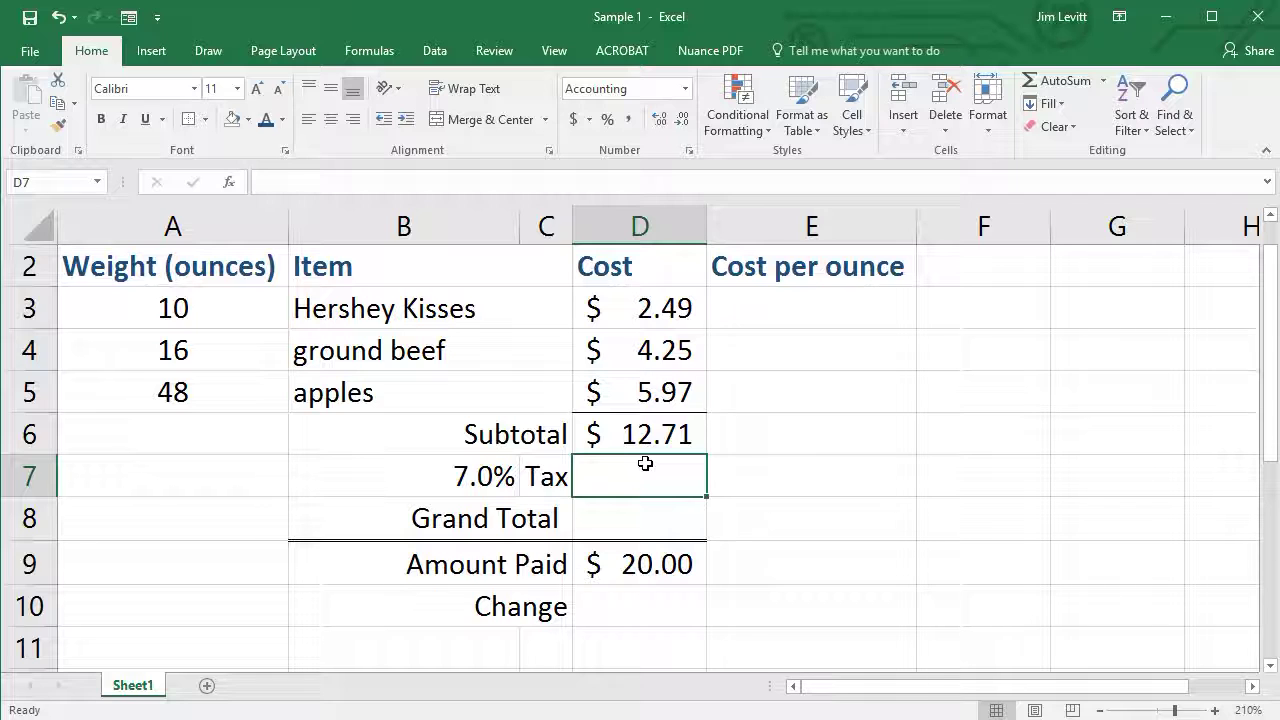
type("+")
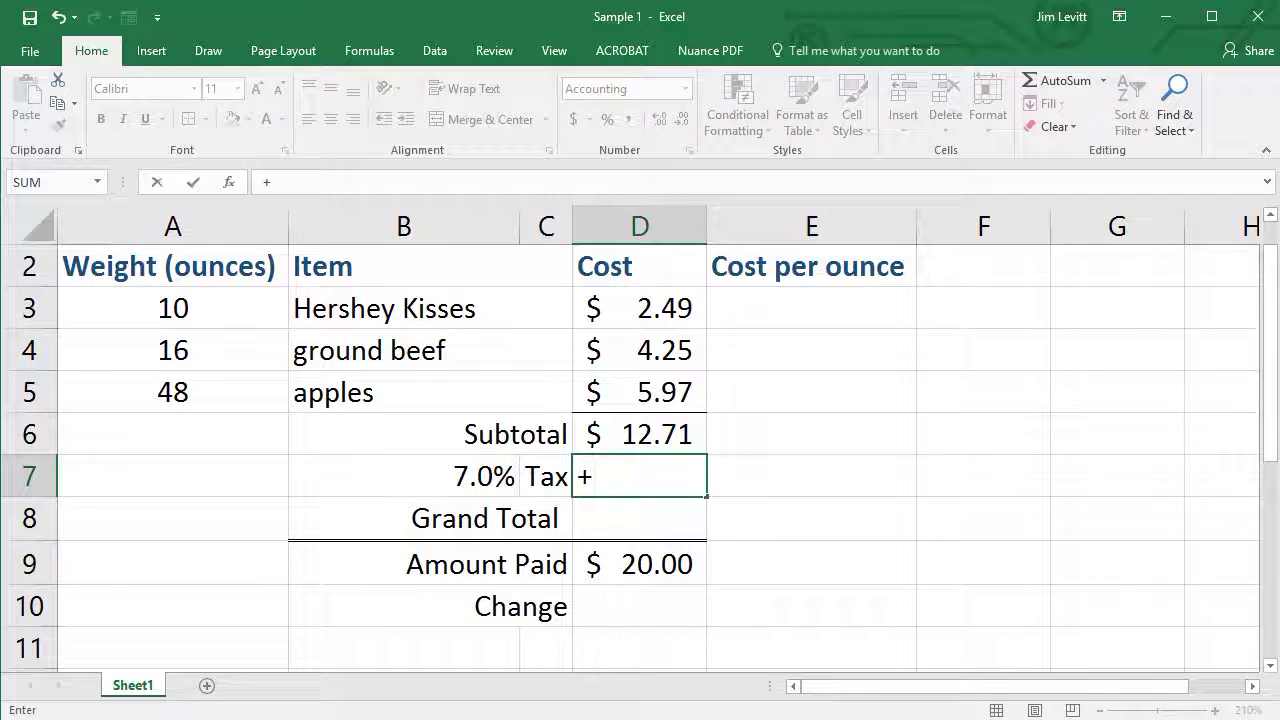
type(".07")
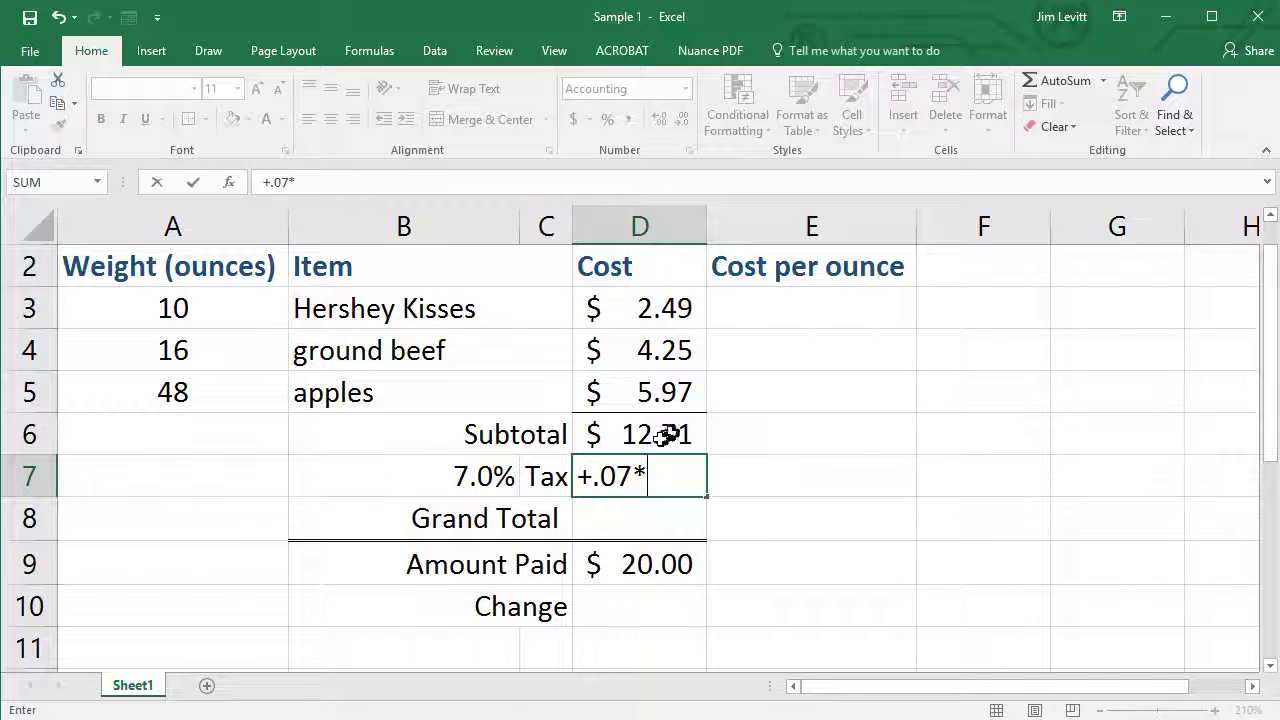
type("*")
left_click(660, 437)
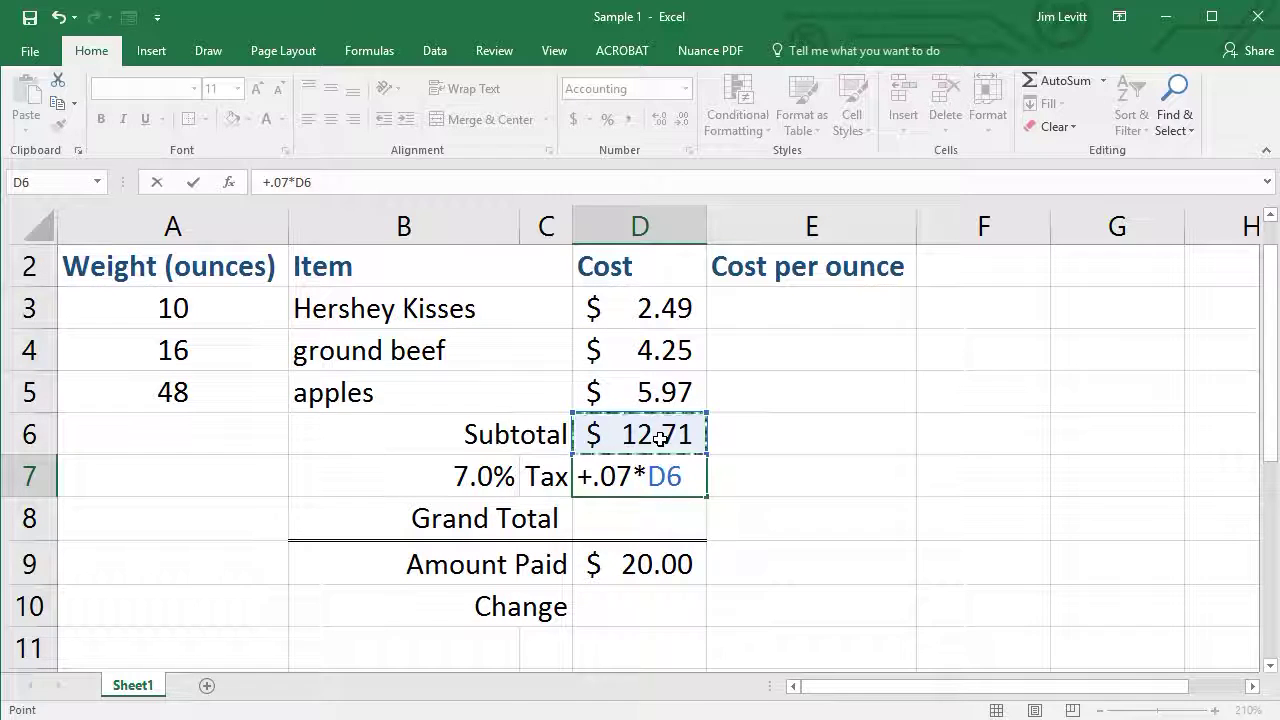
key("Return")
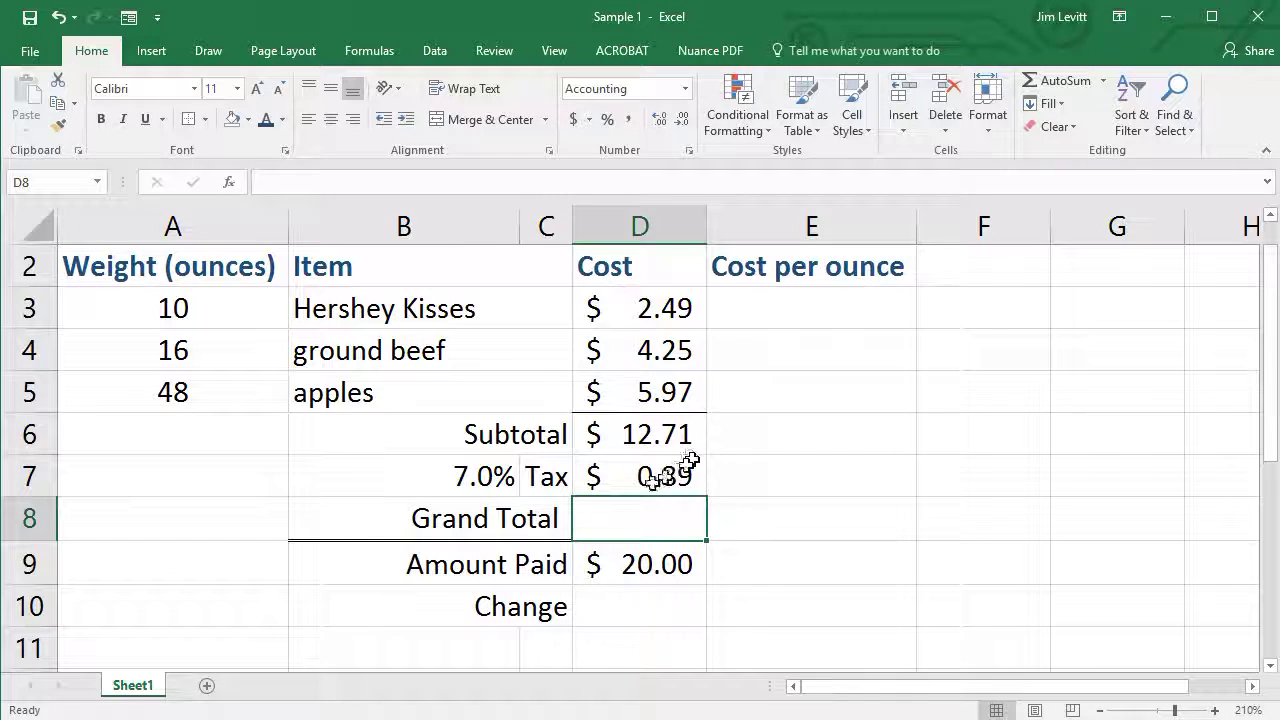
Replace the fixed-rate tax formula in D7 with +B7*D6 so it refers to the tax rate cell
left_click(477, 477)
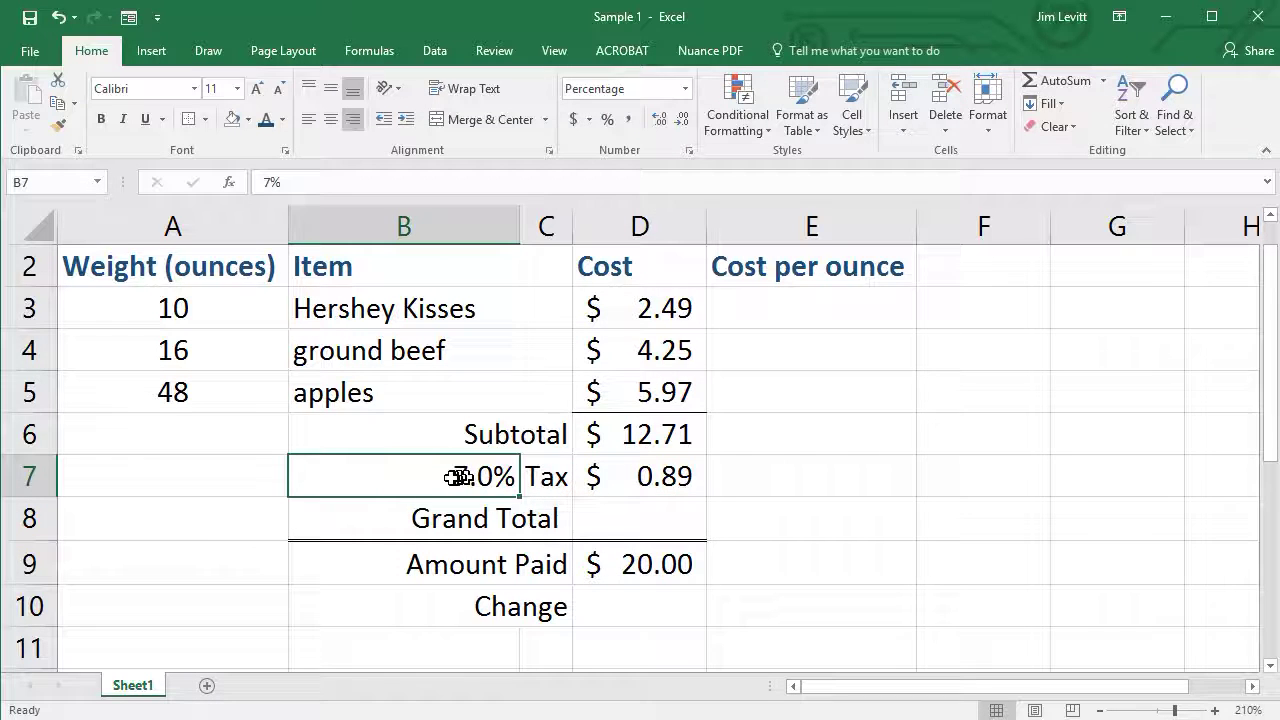
left_click(645, 476)
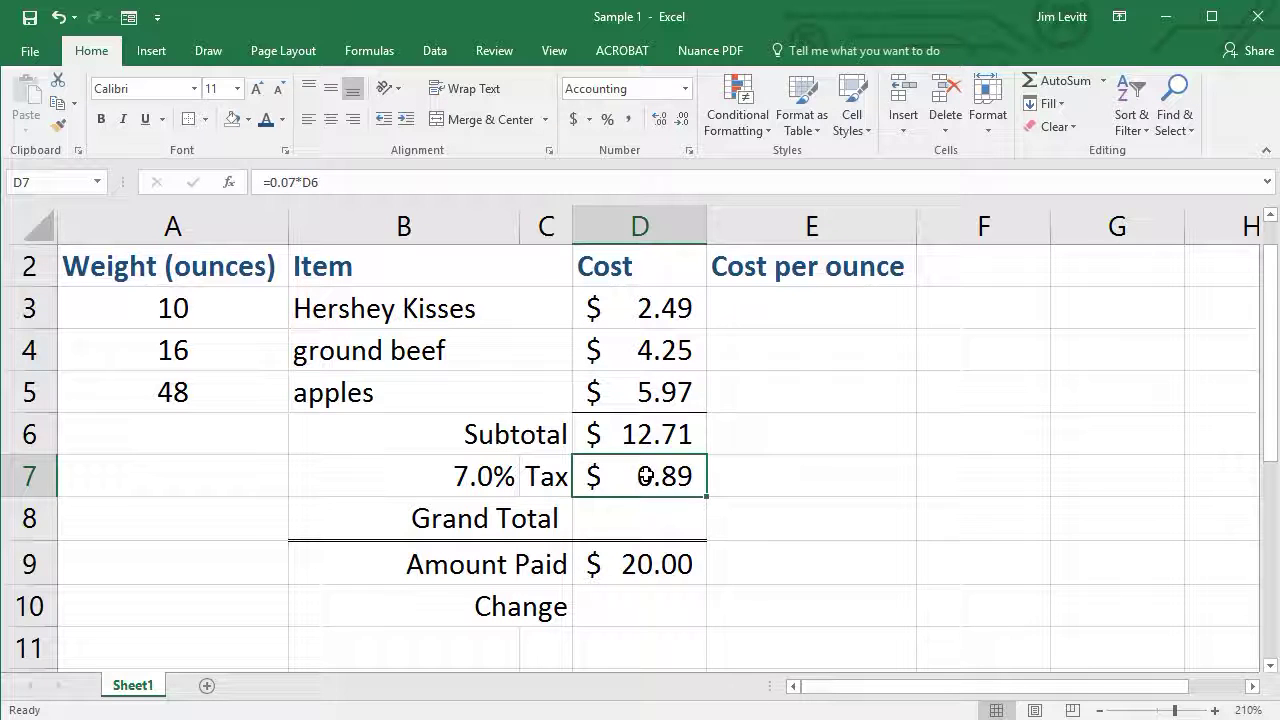
type("+")
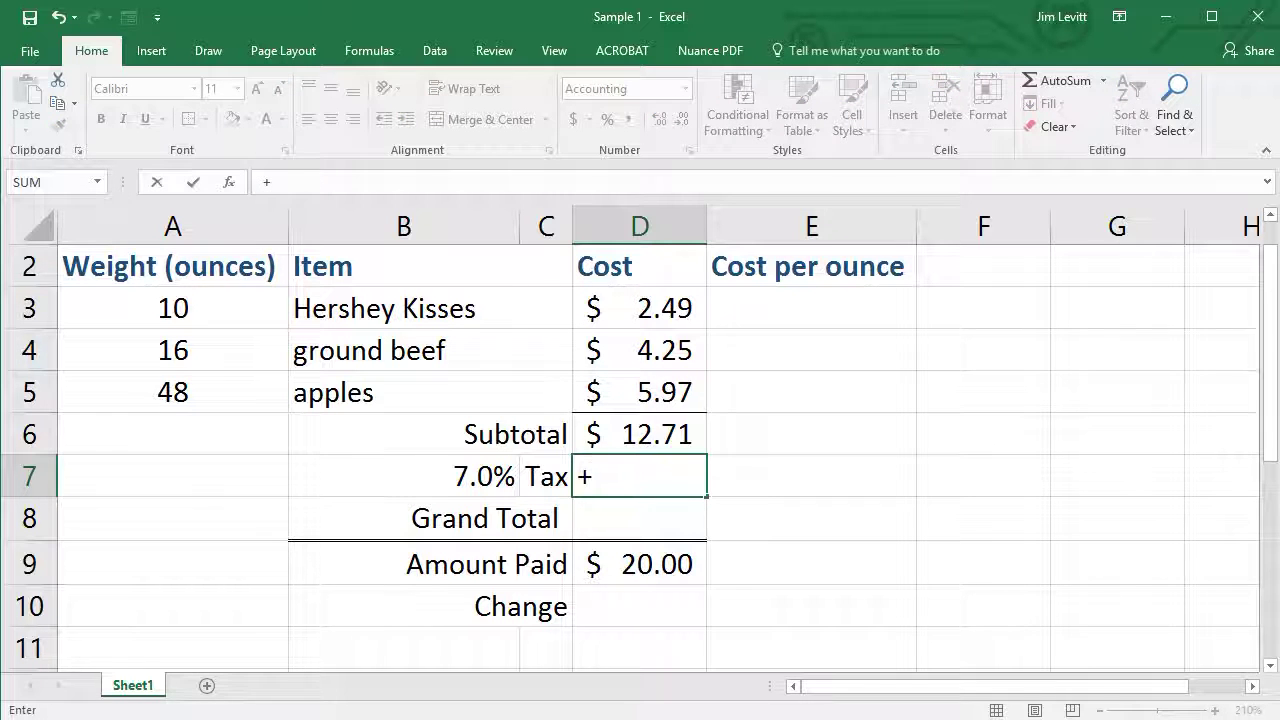
left_click(480, 478)
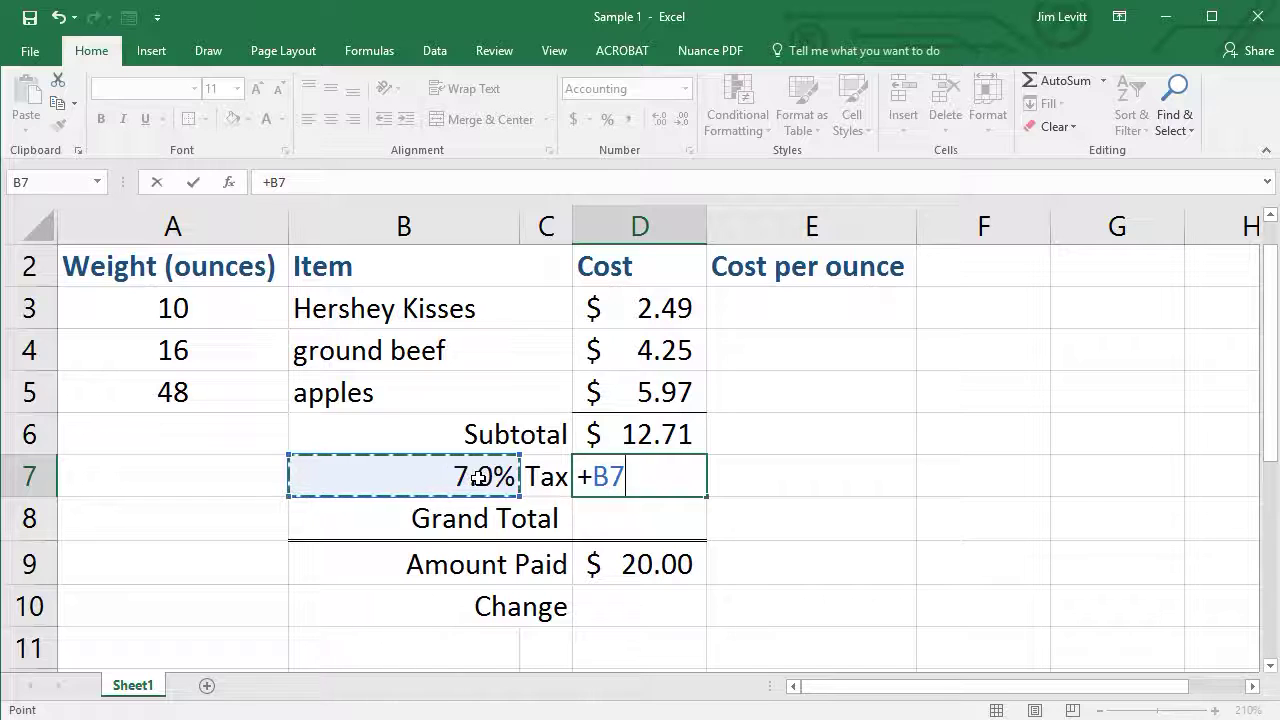
type("*")
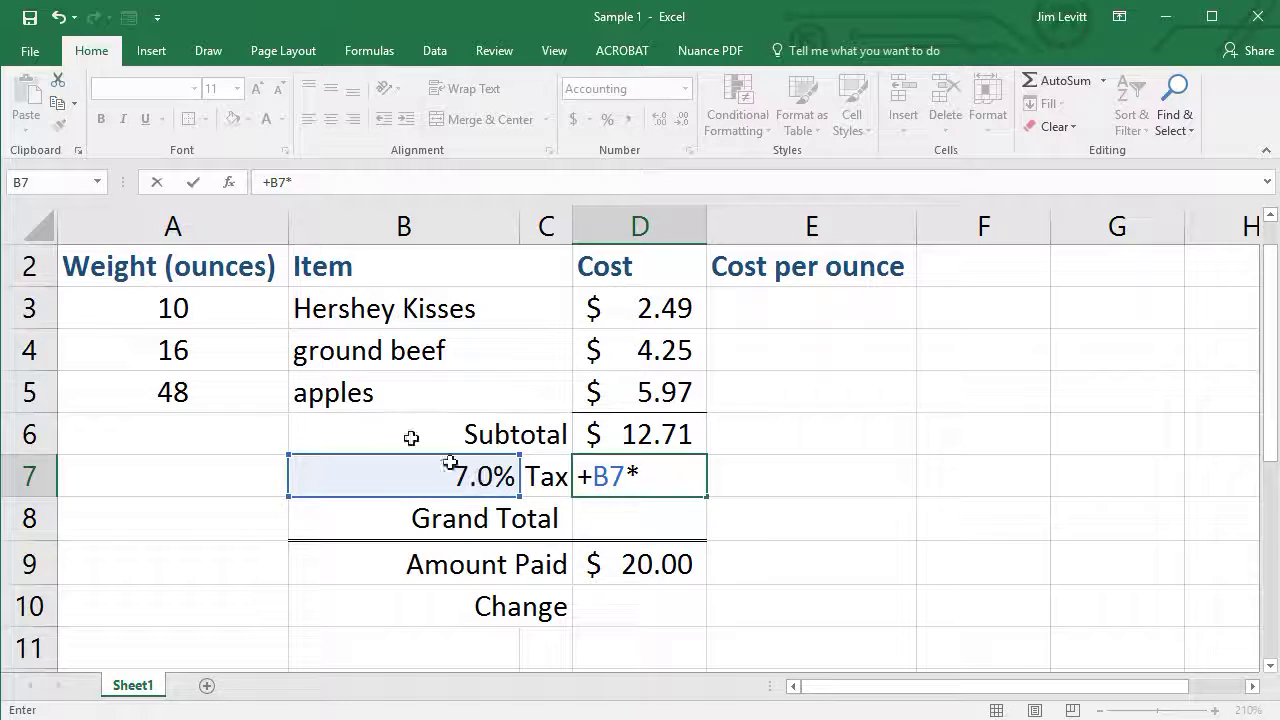
left_click(641, 433)
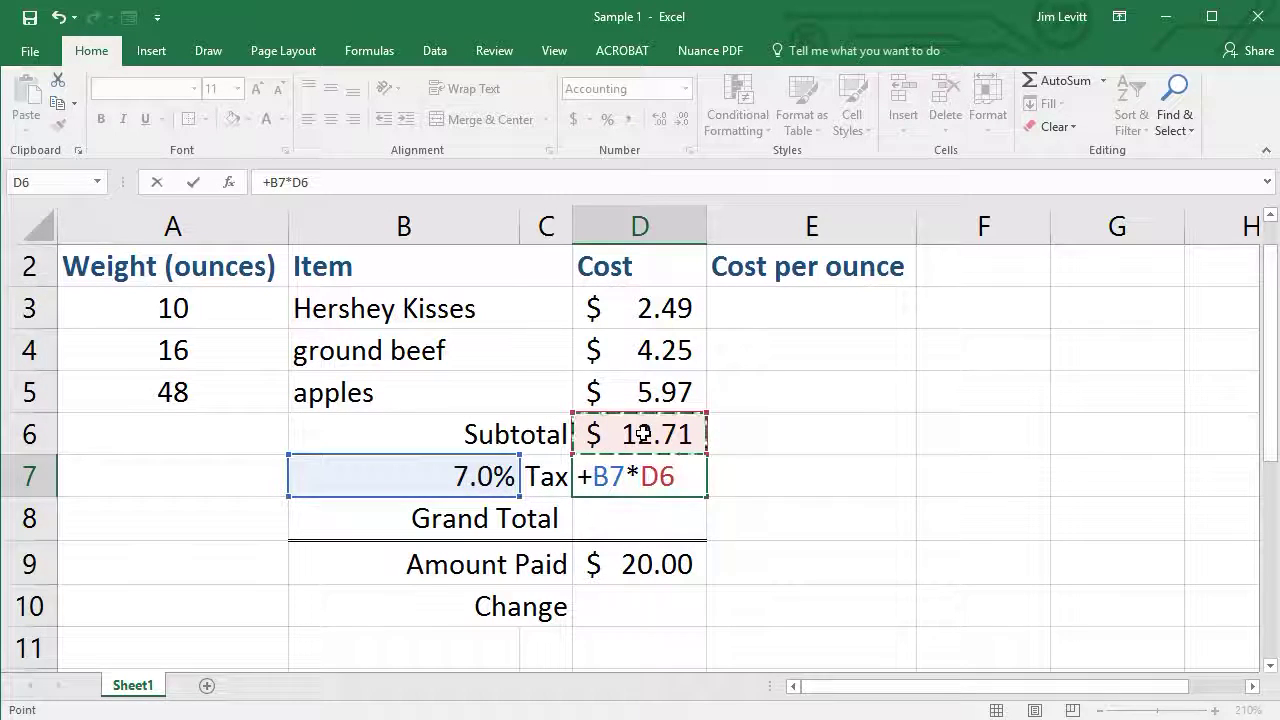
key("Return")
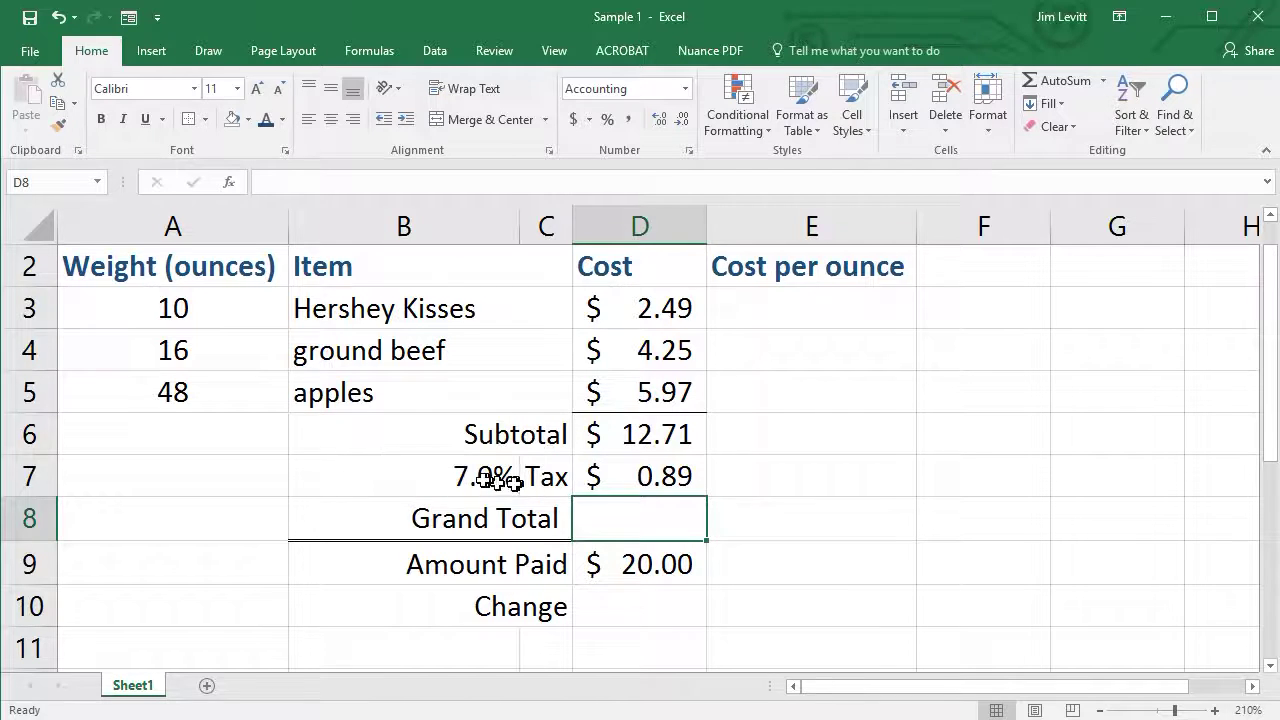
Set the tax rate in B7 to 6.5%
left_click(490, 480)
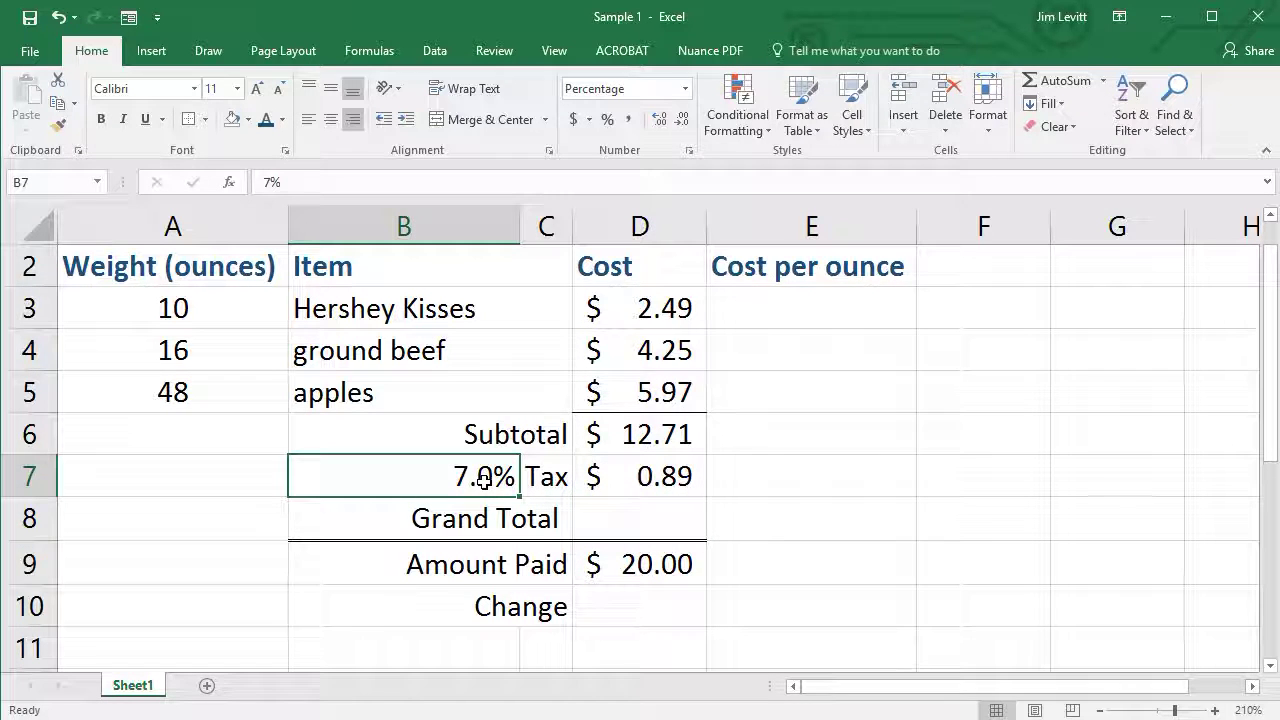
type("6.5")
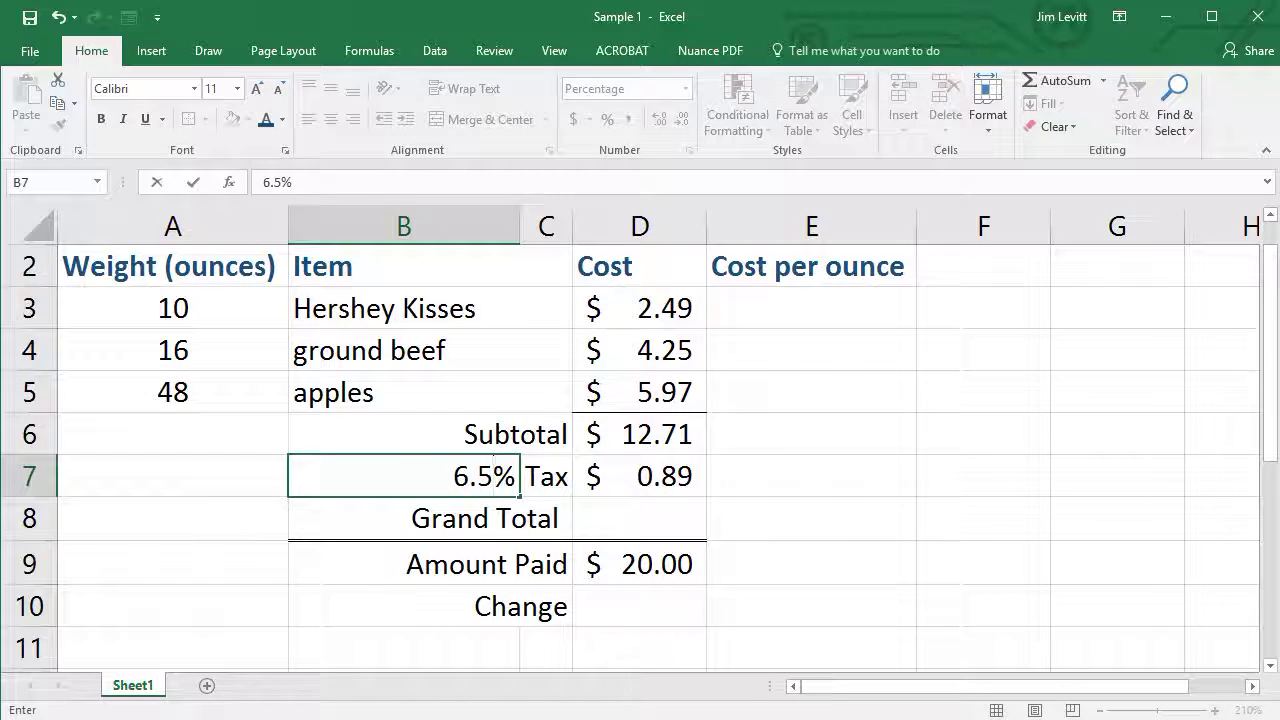
key("Return")
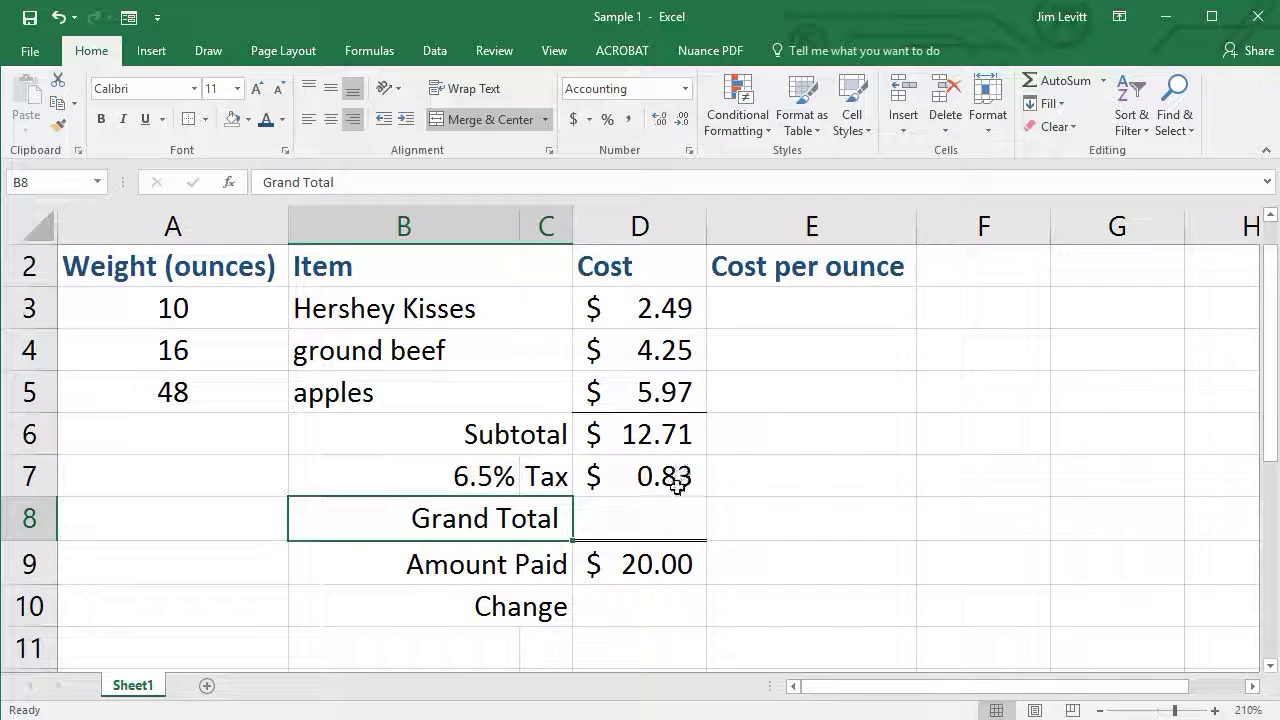
Calculate the Grand Total in D8 by adding the tax and the subtotal with the formula +D7+D6
left_click(673, 522)
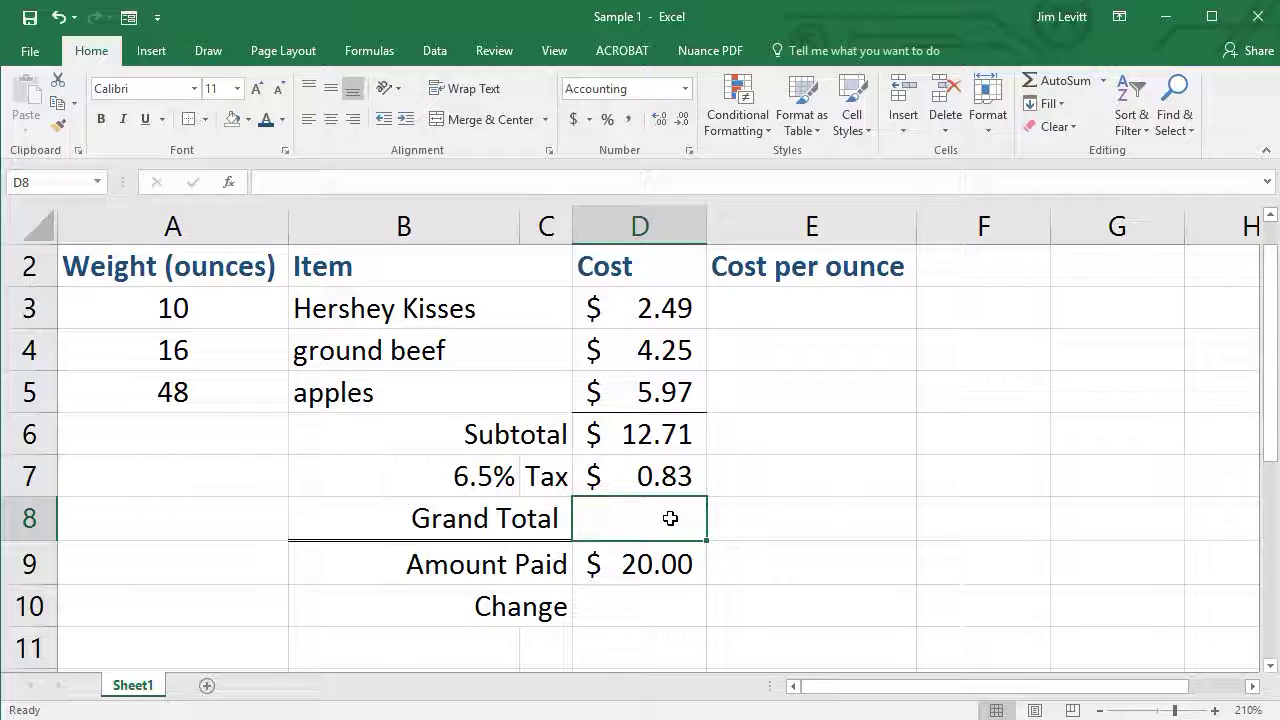
type("+")
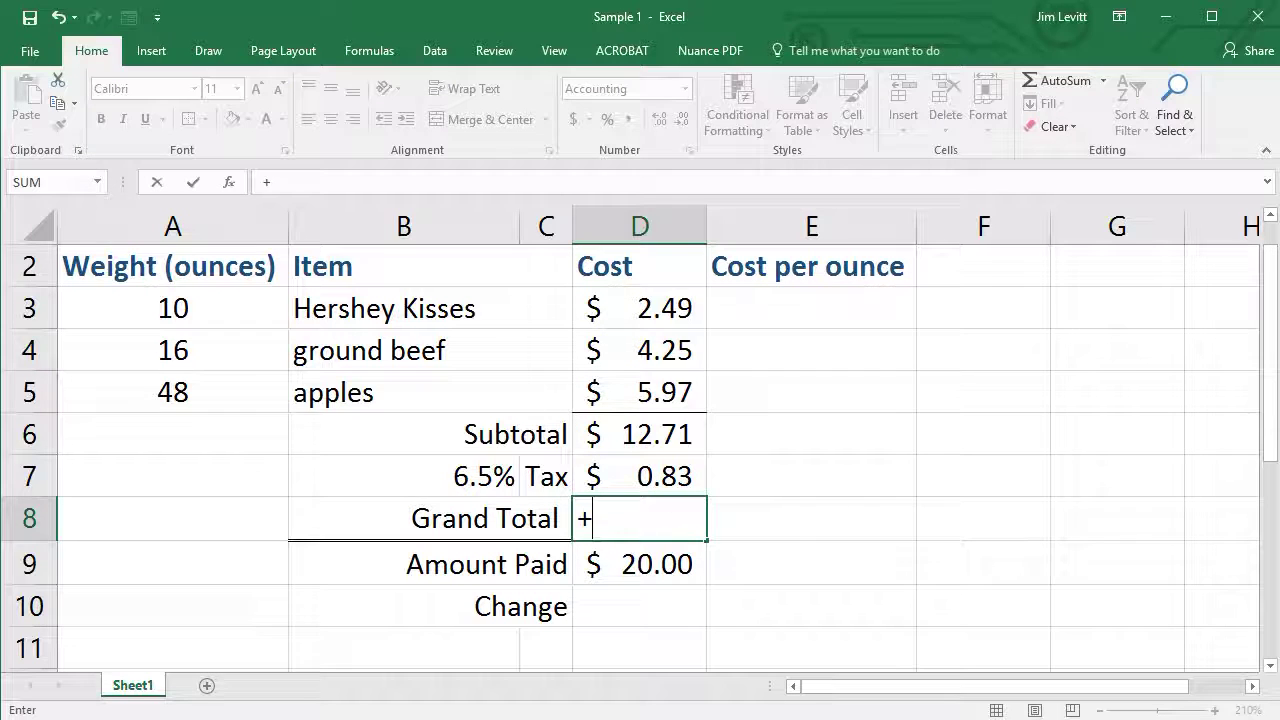
left_click(656, 490)
type("+")
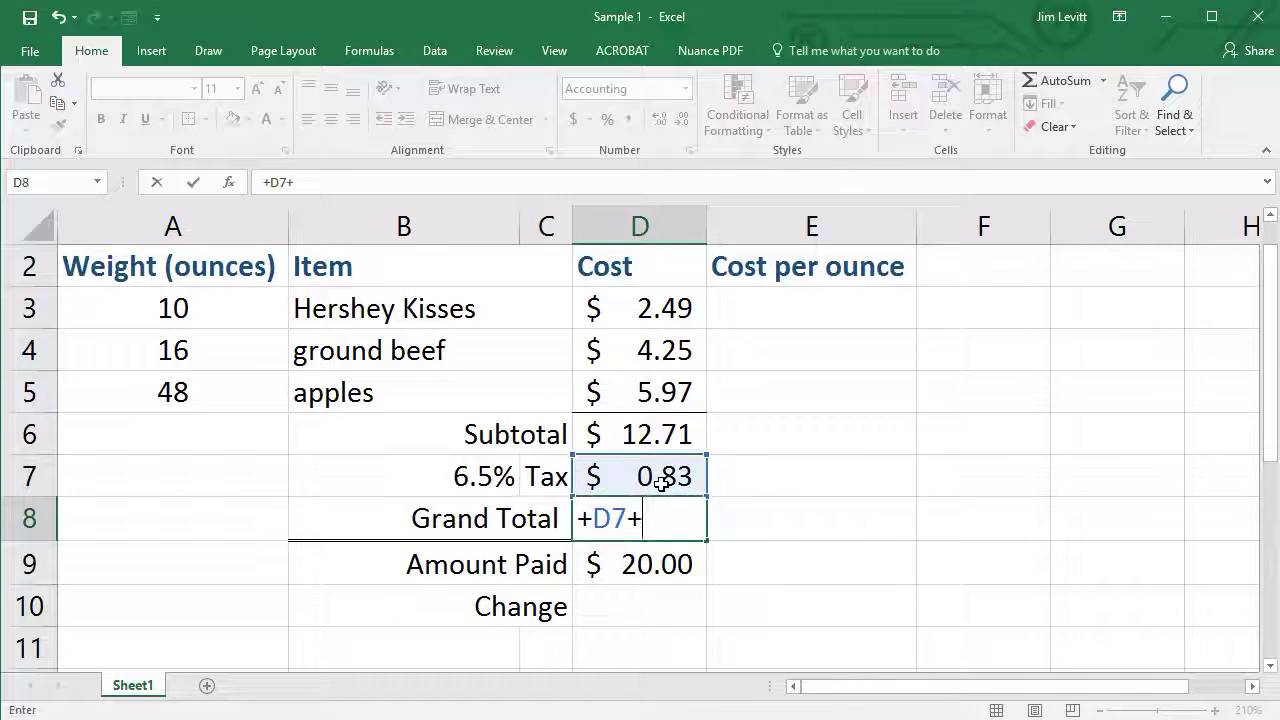
left_click(654, 436)
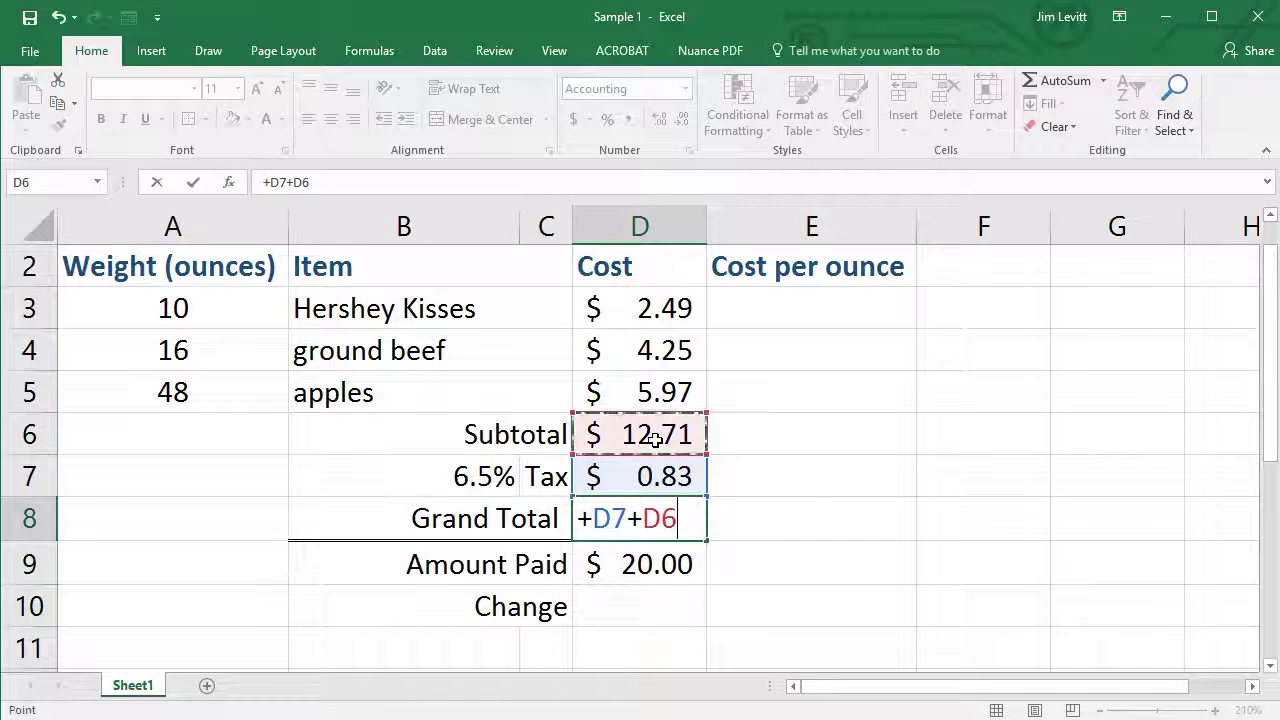
key("Return")
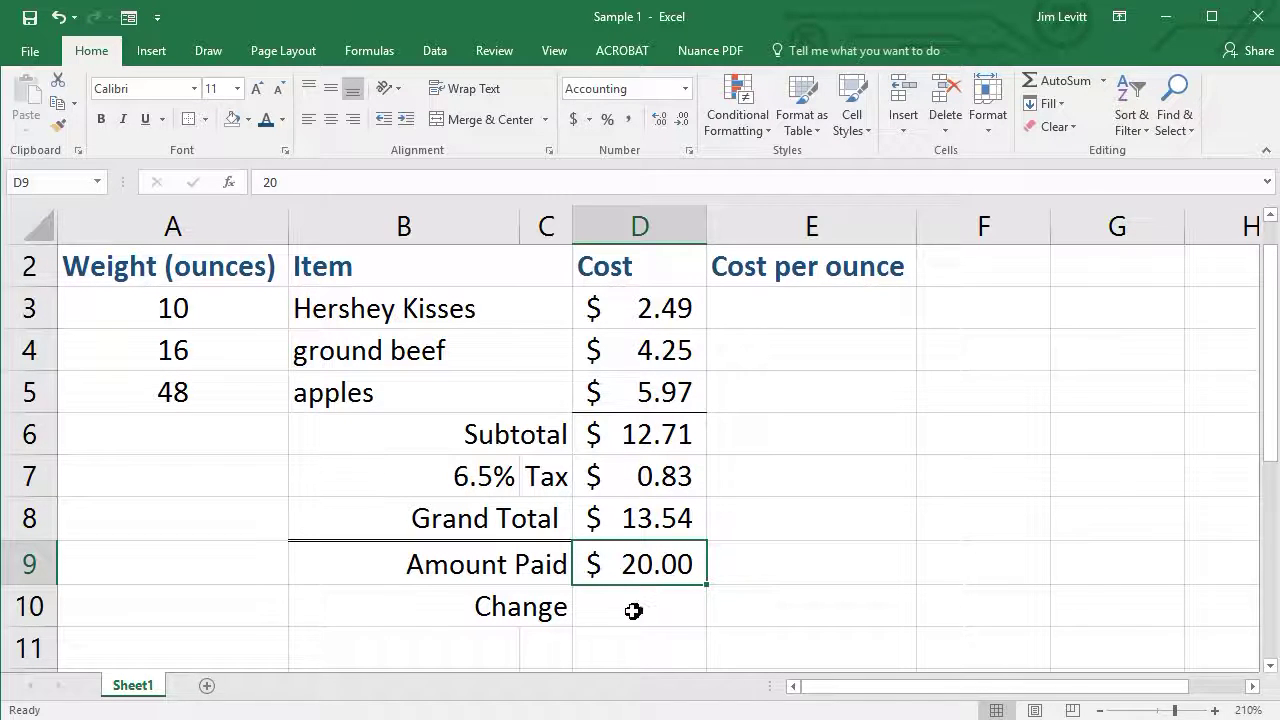
Calculate the Change in D10 by subtracting the grand total from the amount paid with the formula +D9-D8
left_click(642, 608)
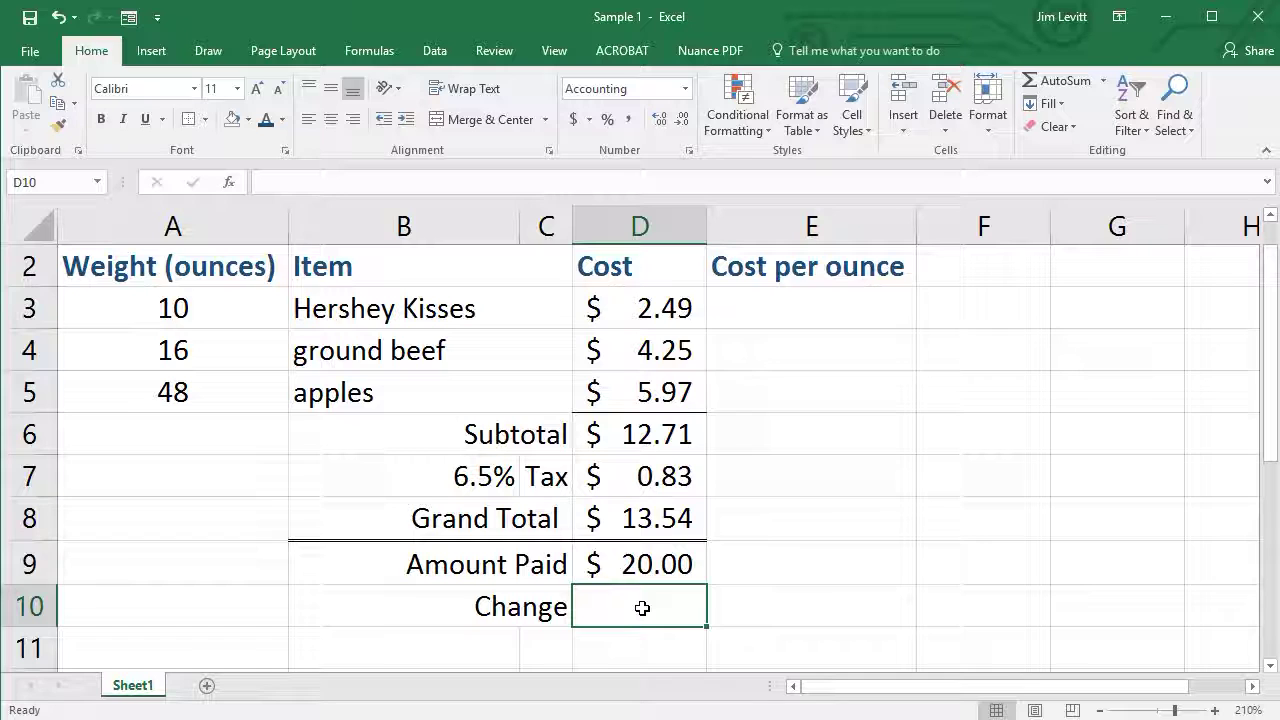
type("+")
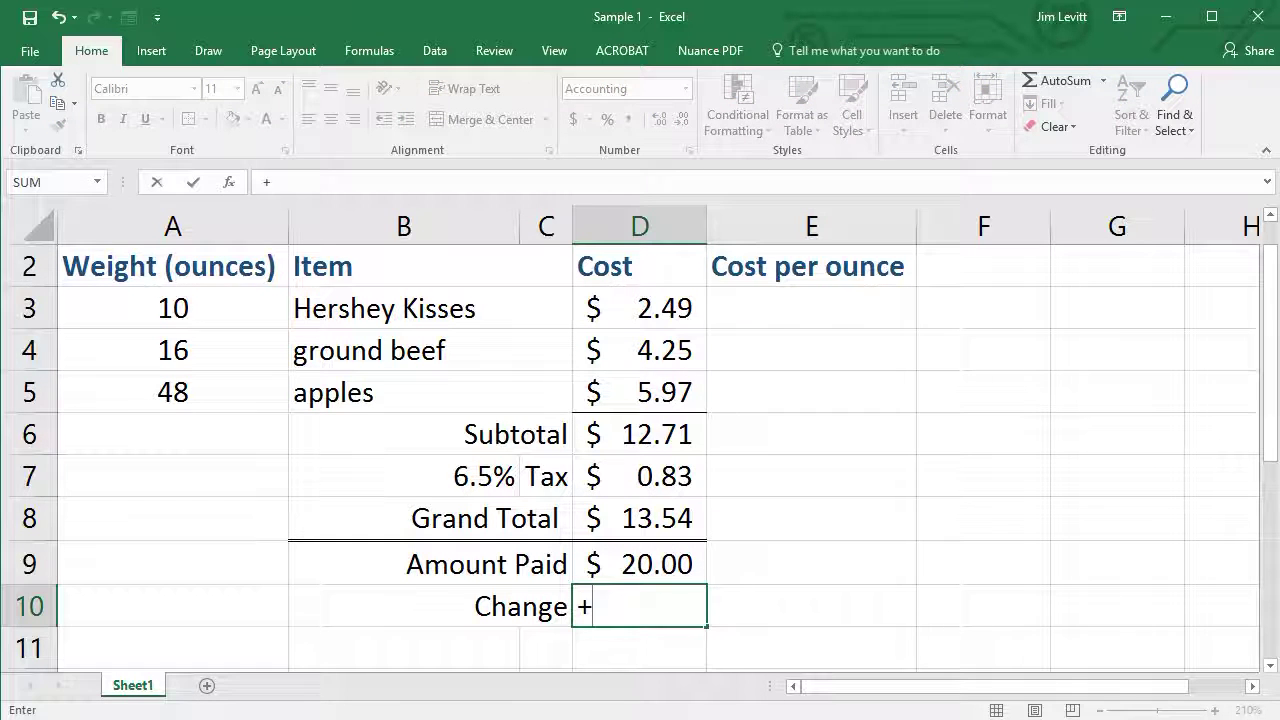
left_click(650, 566)
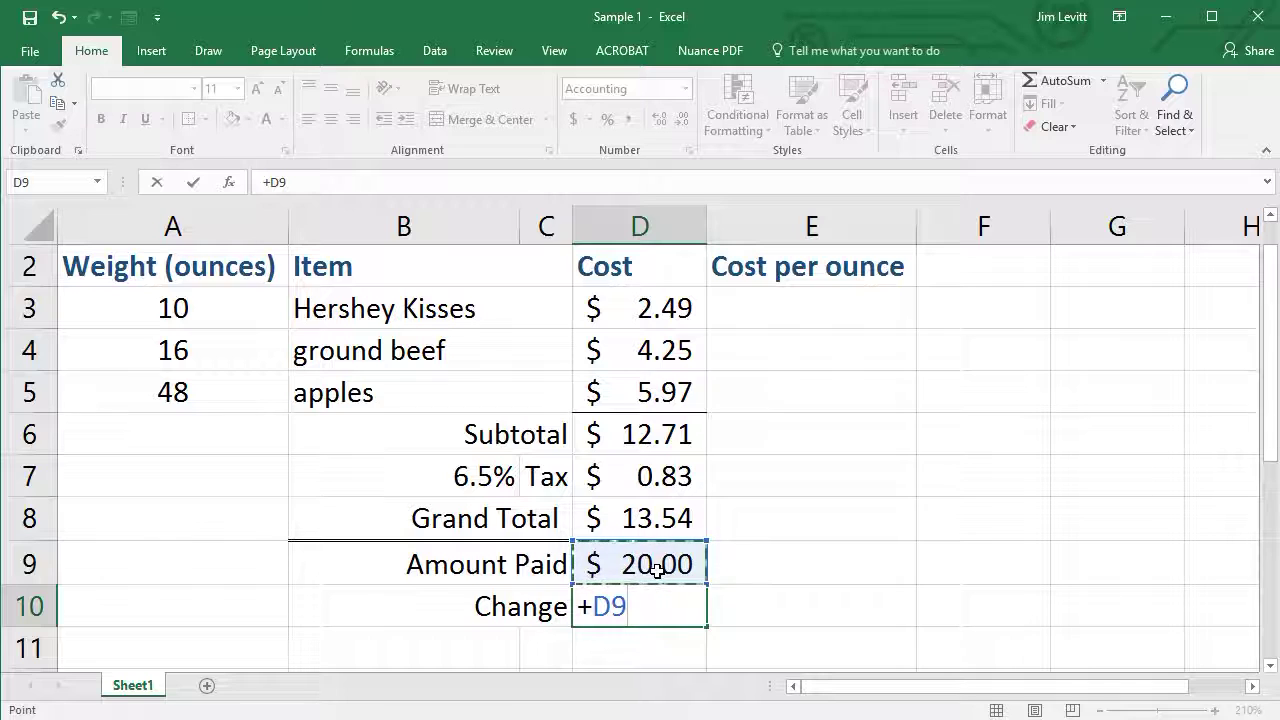
type("-")
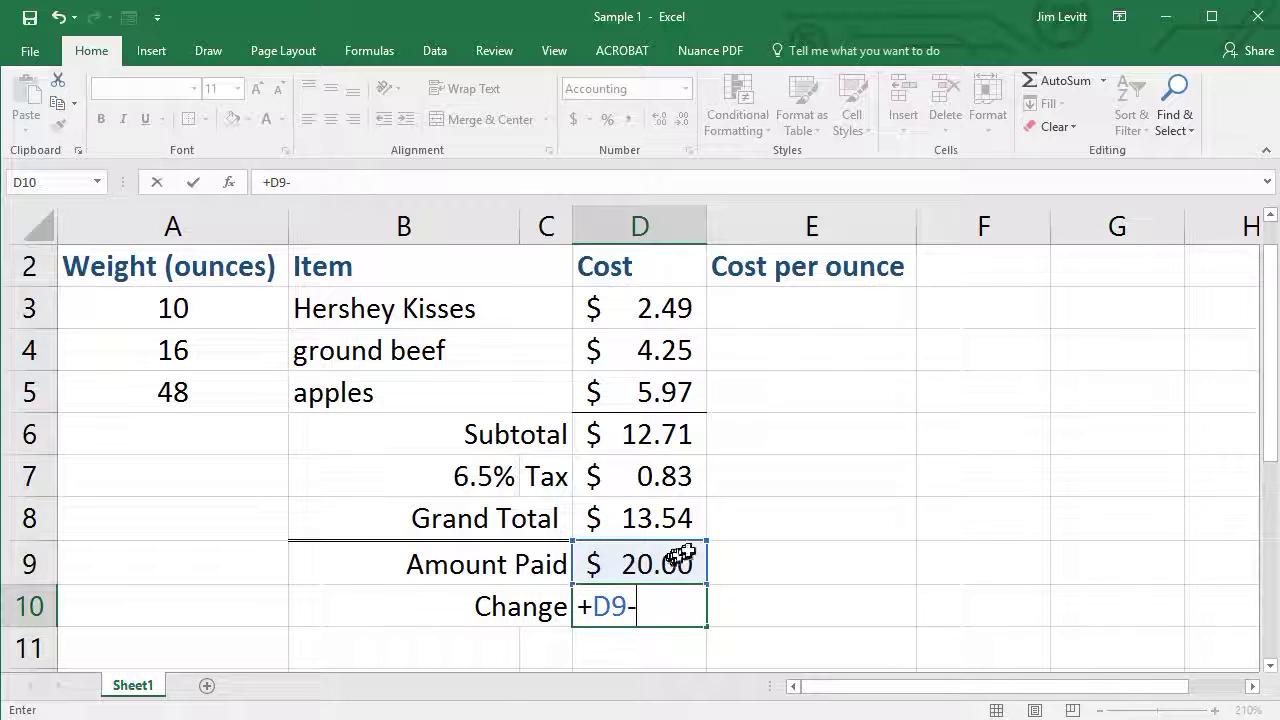
left_click(668, 518)
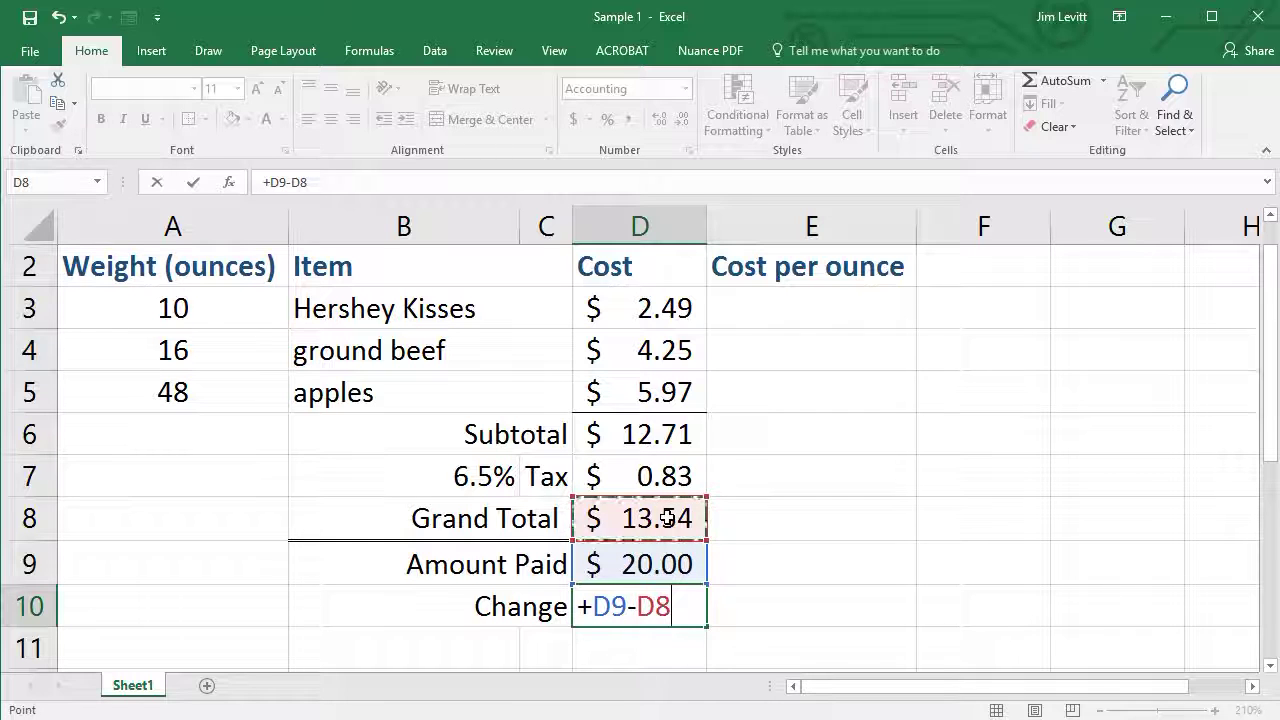
key("Return")
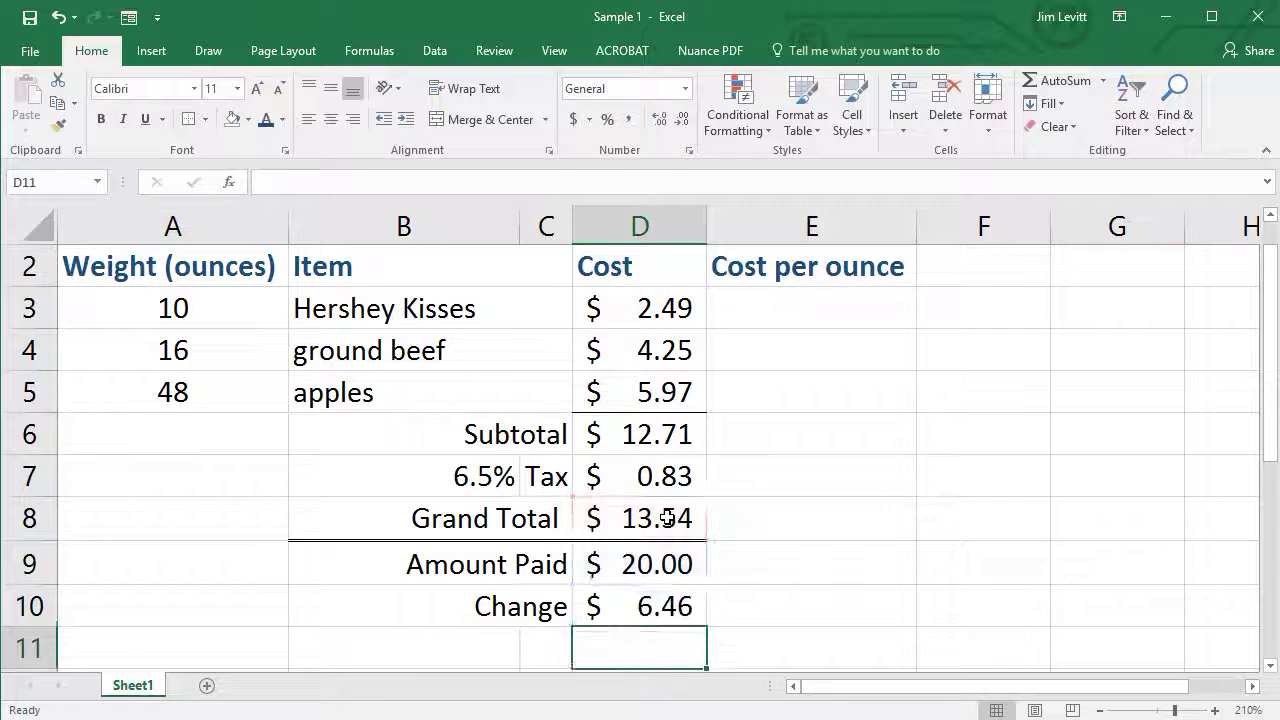
Set the ground beef cost in D4 to 3.52
left_click(679, 351)
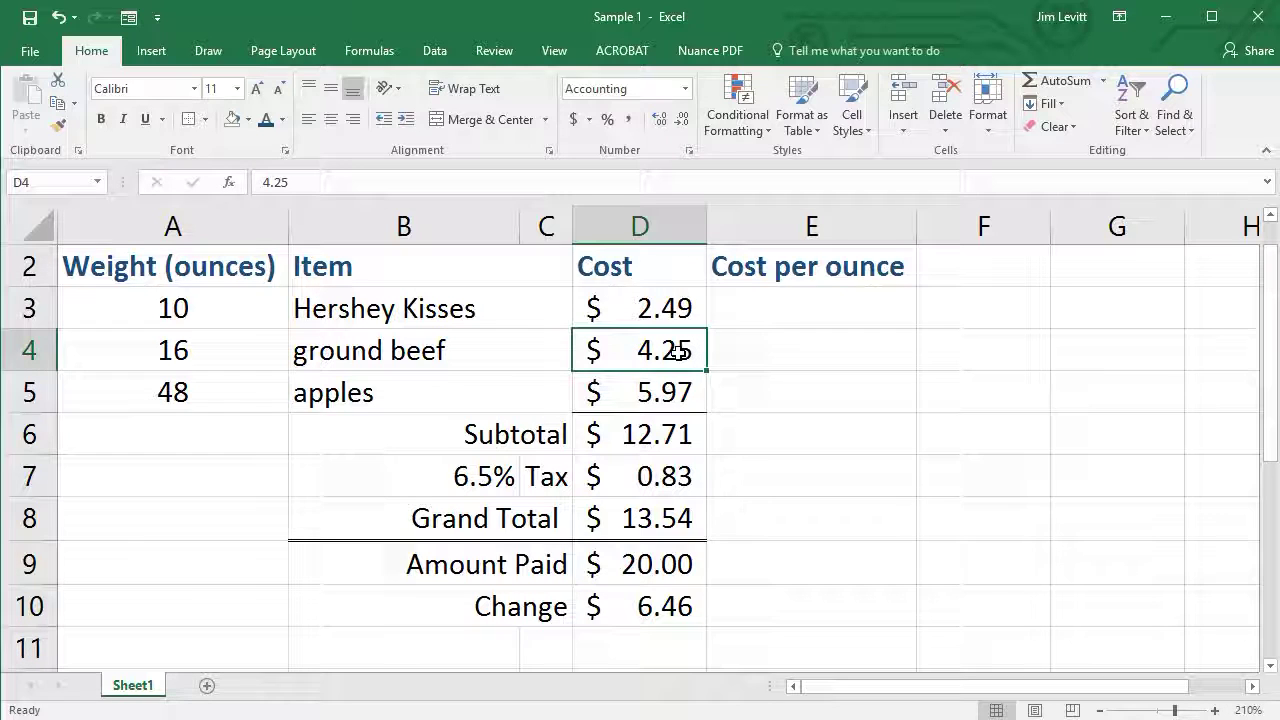
double_click(679, 351)
type("3.52")
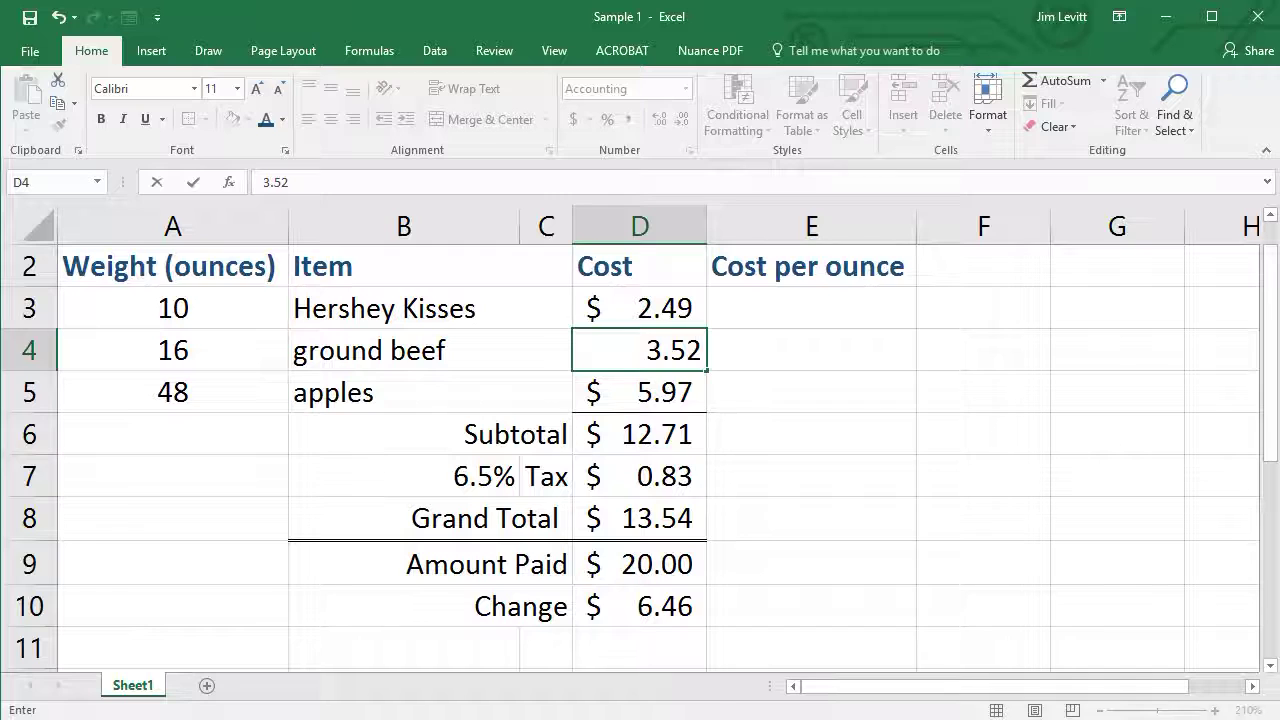
key("Return")
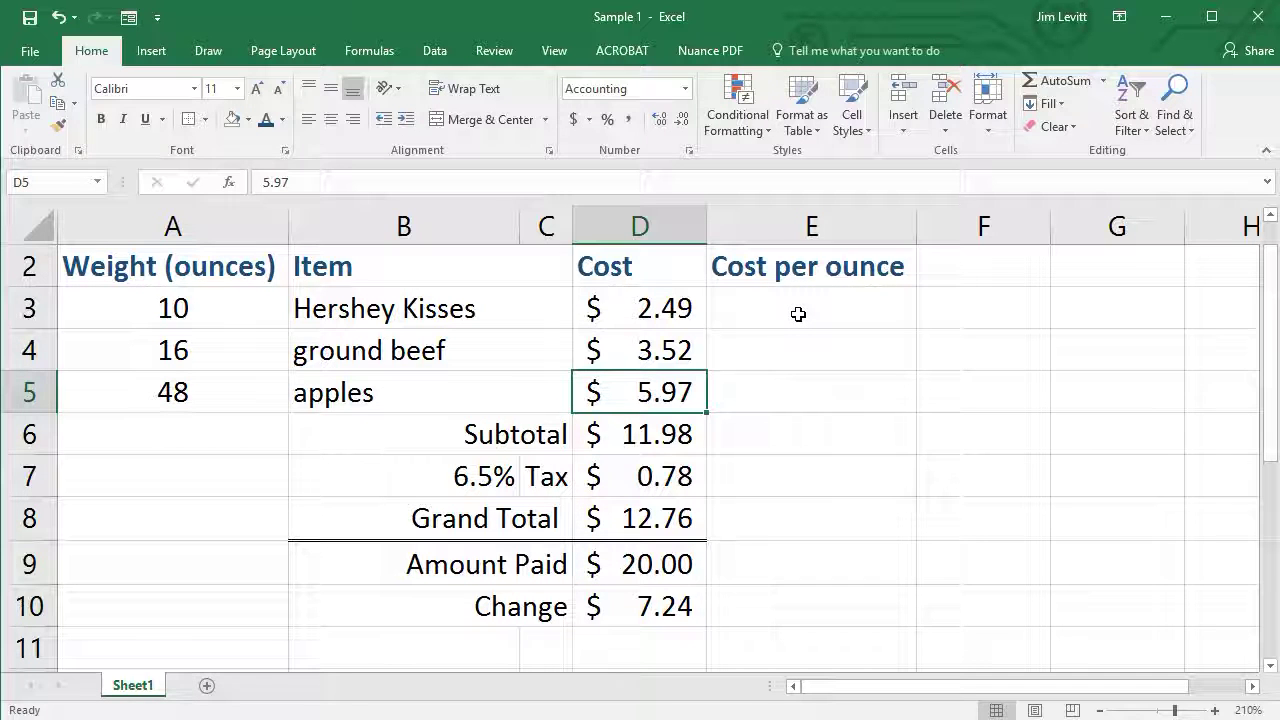
Calculate the Hershey Kisses cost per ounce in E3 by dividing cost by weight with the formula +D3/A3
left_click(798, 314)
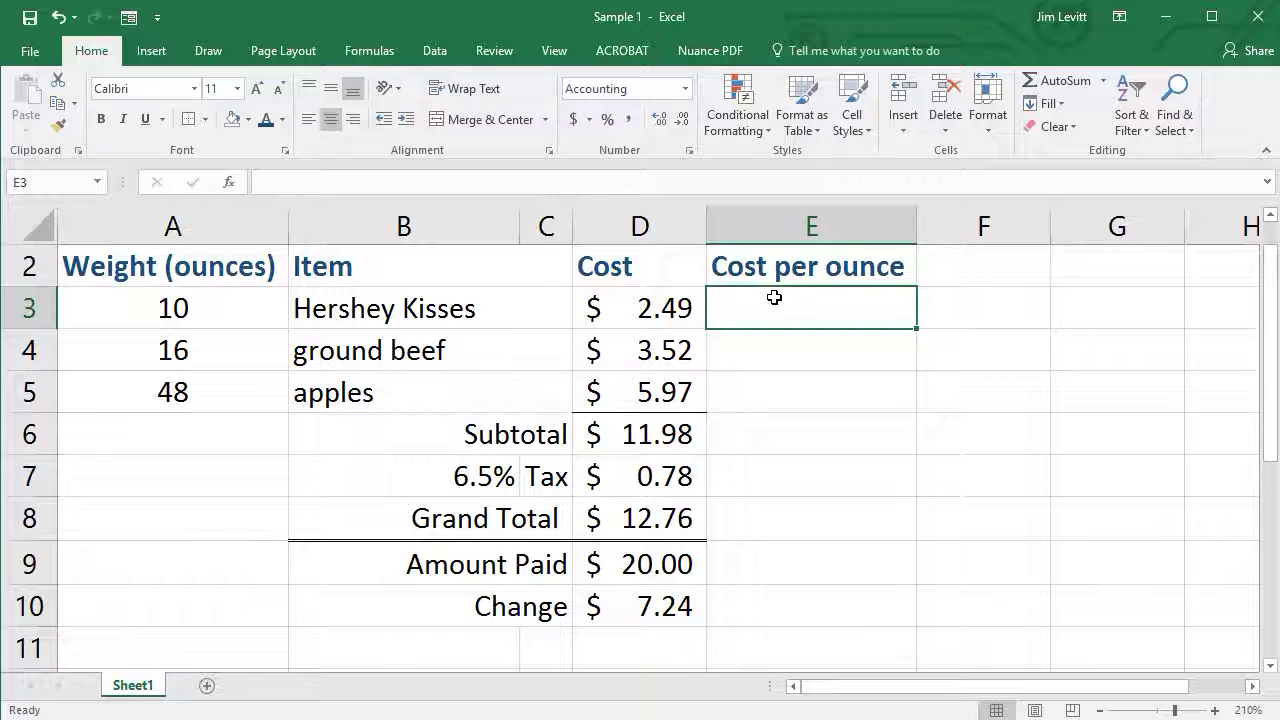
type("+")
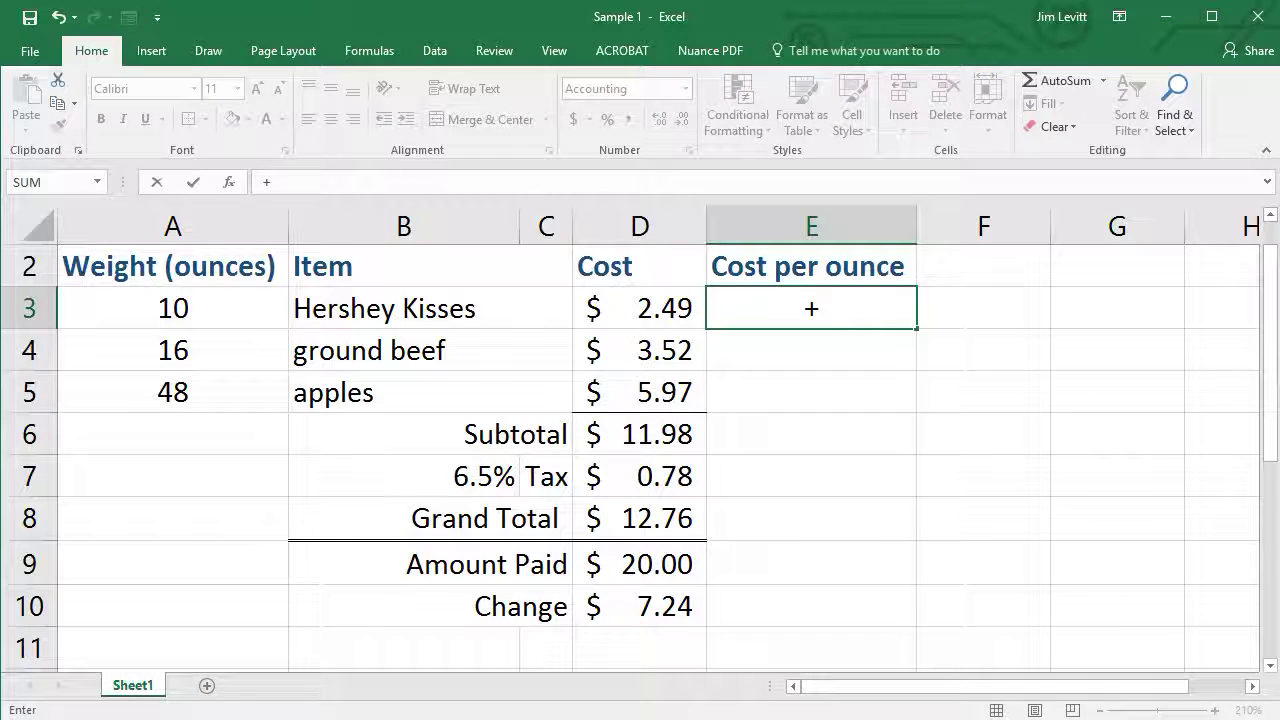
left_click(668, 312)
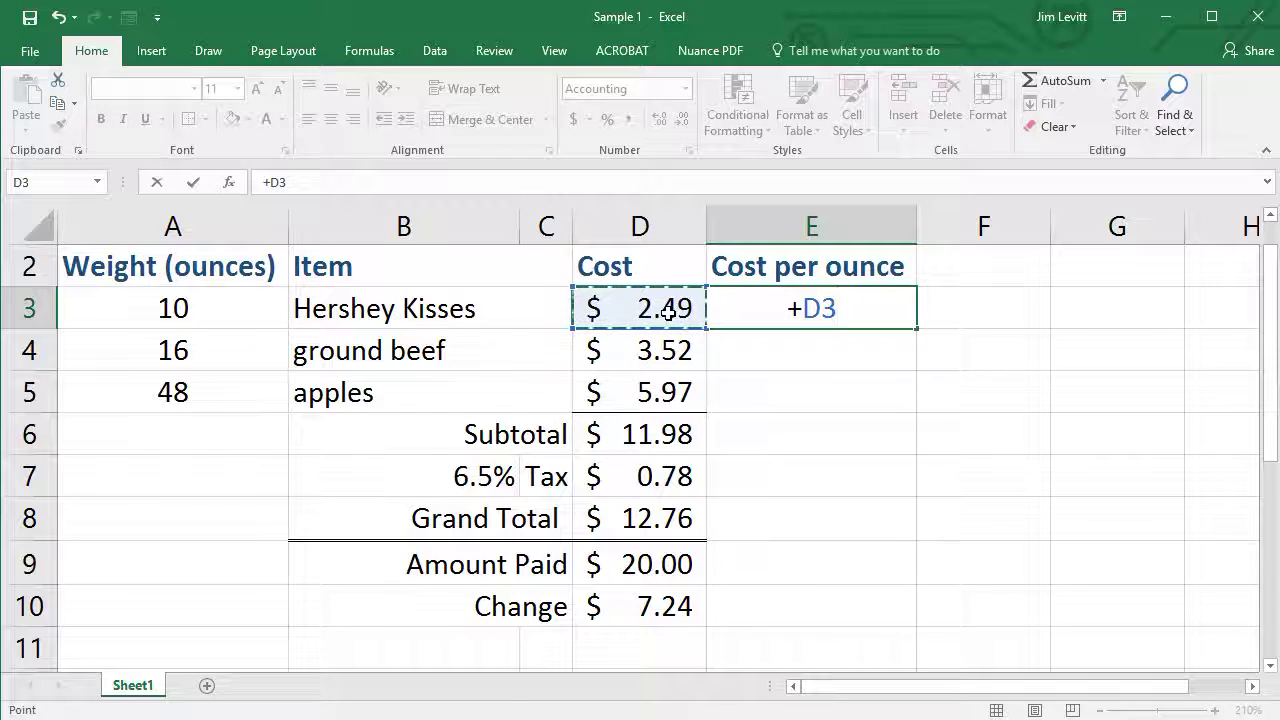
type("/")
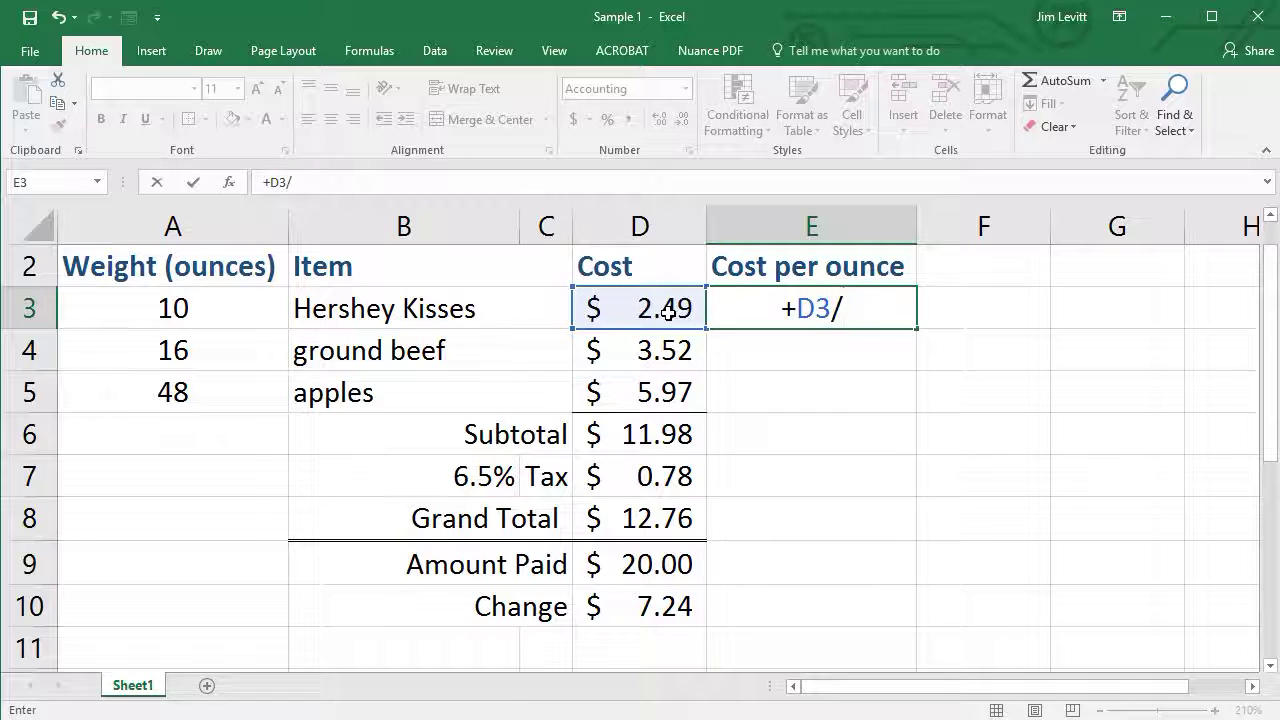
left_click(188, 308)
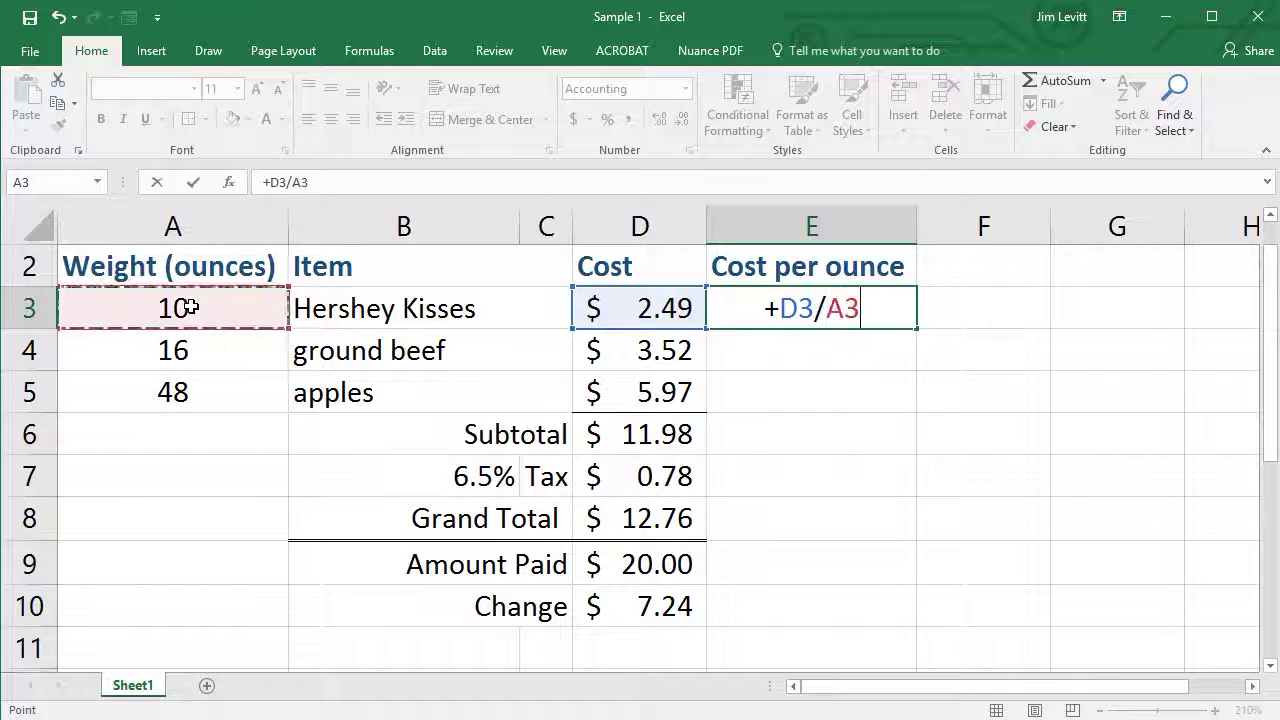
key("Return")
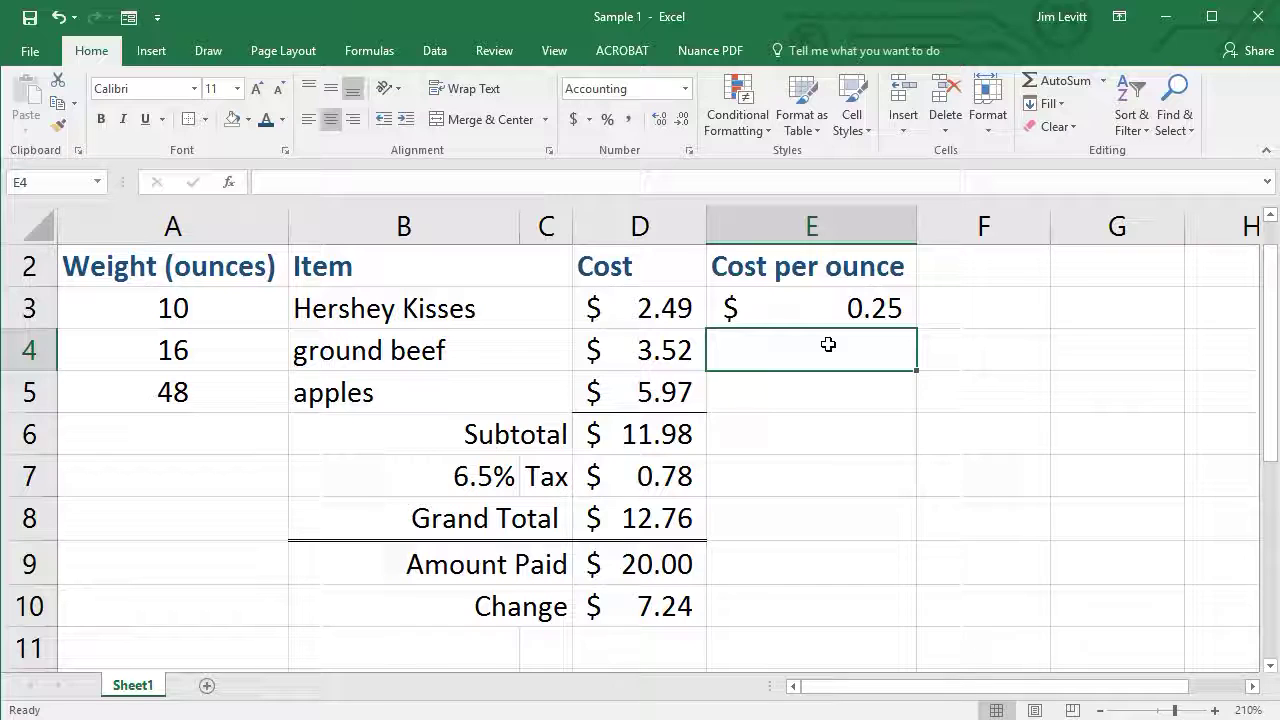
Calculate the ground beef cost per ounce in E4 with the formula +D4/A4
type("+")
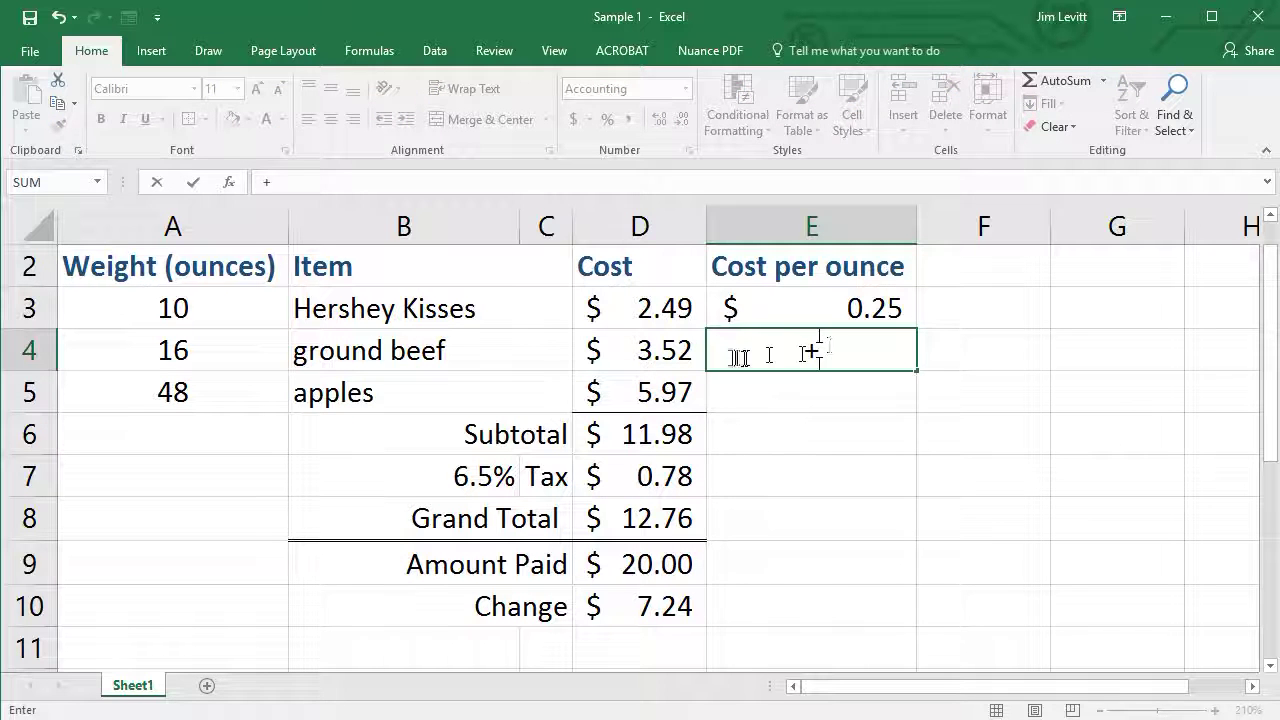
left_click(650, 350)
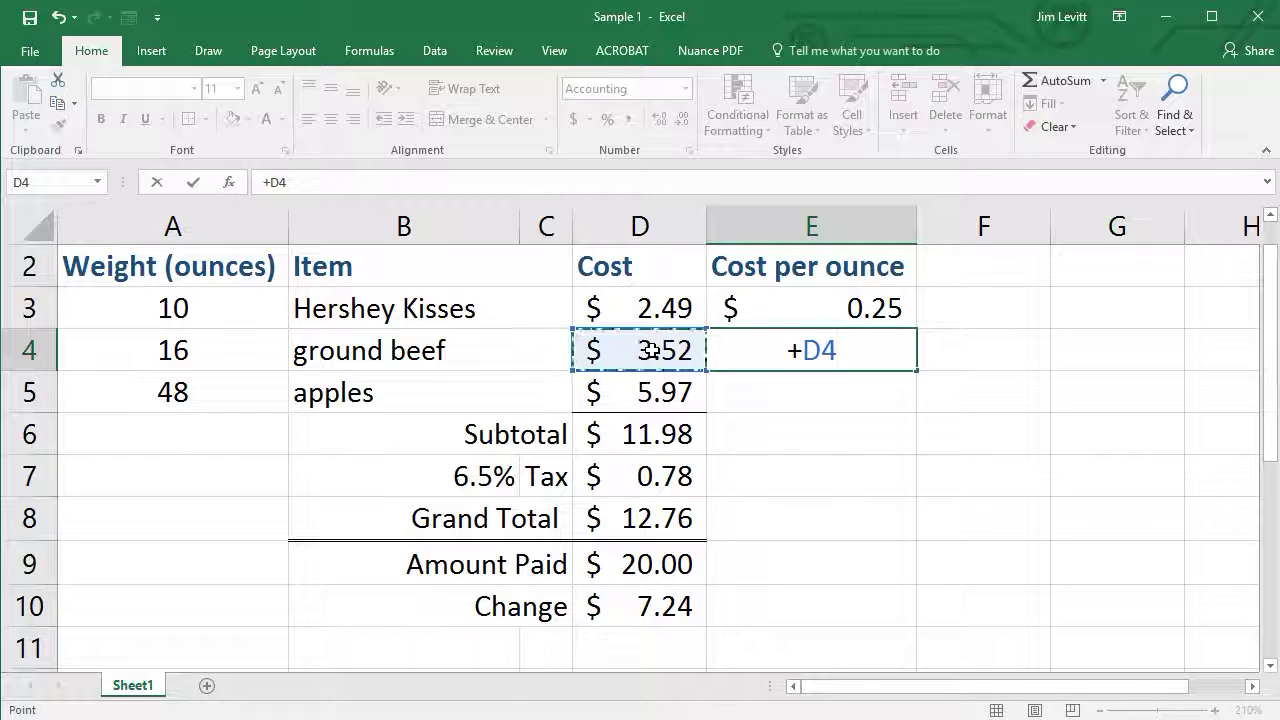
type("/")
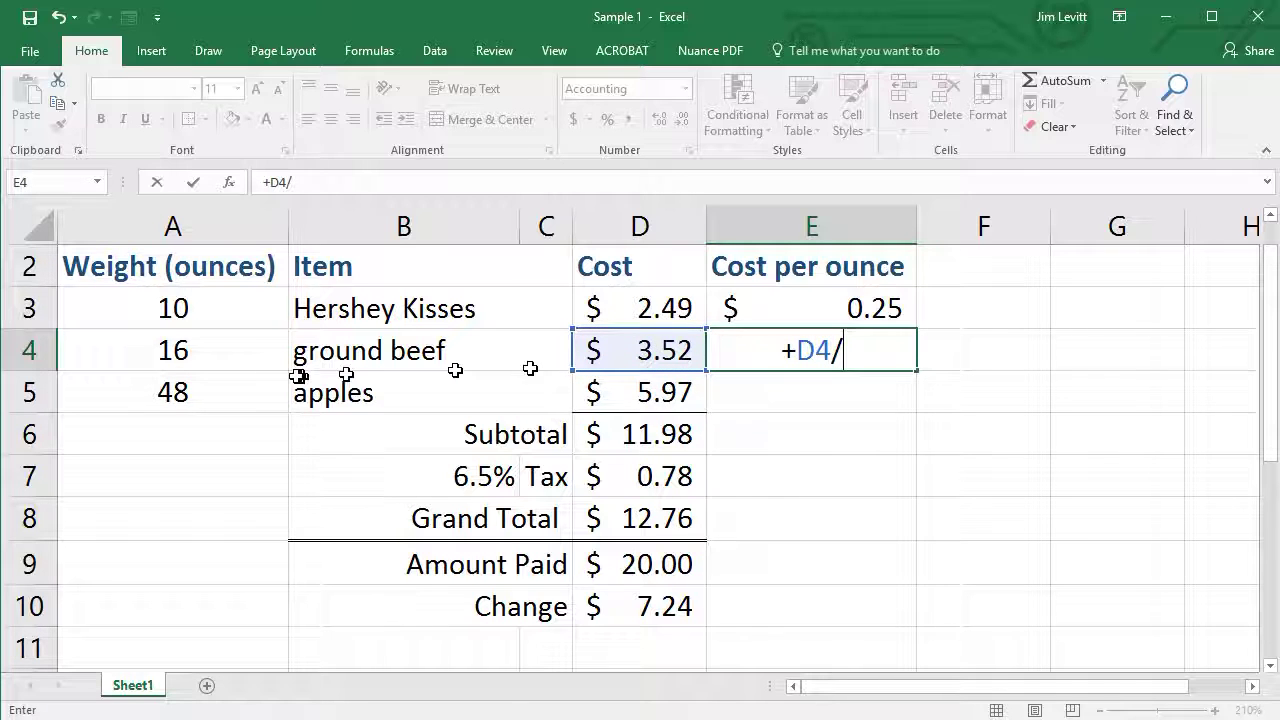
left_click(242, 354)
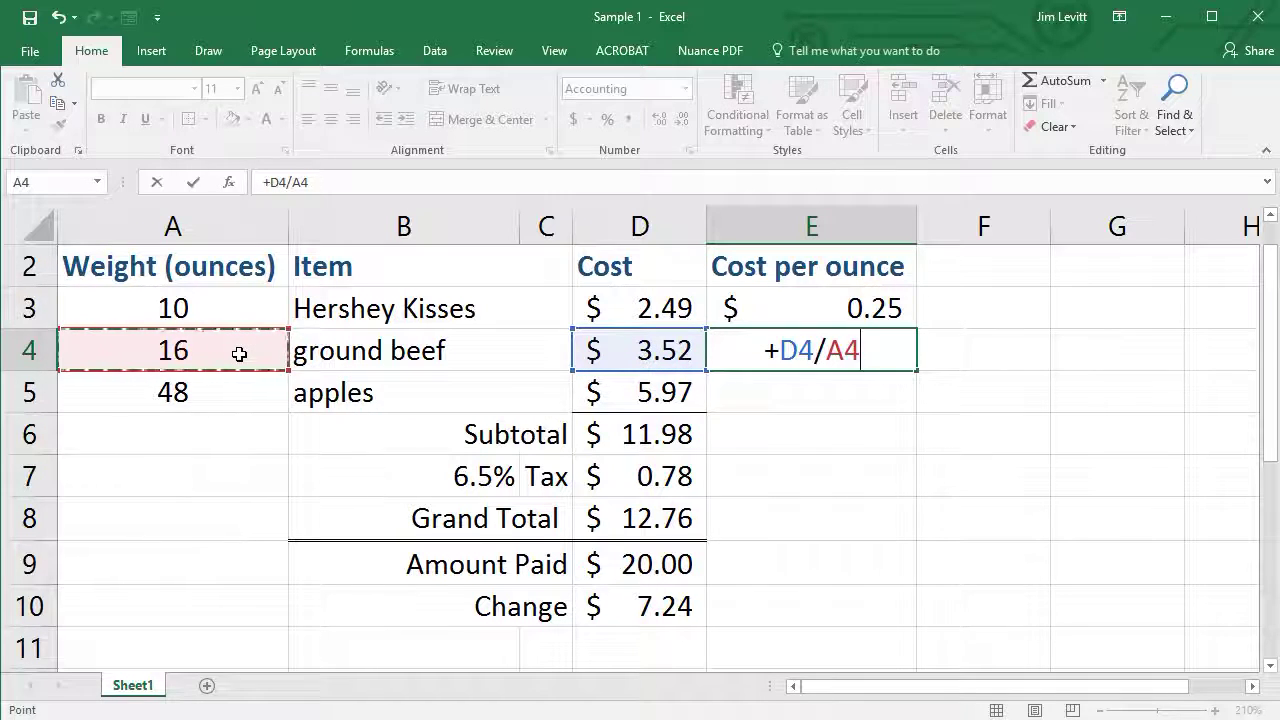
key("Return")
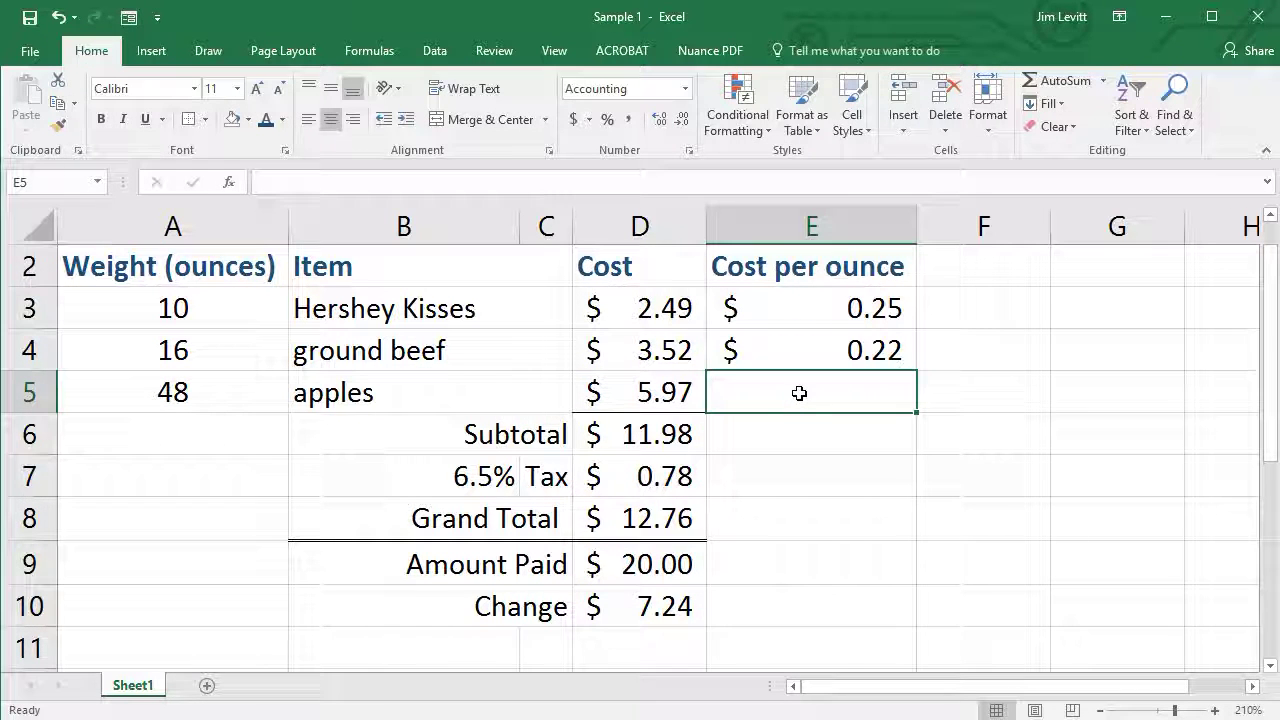
Calculate the apples cost per ounce in E5 with the formula +D5/A5 and review the entered formula
type("+")
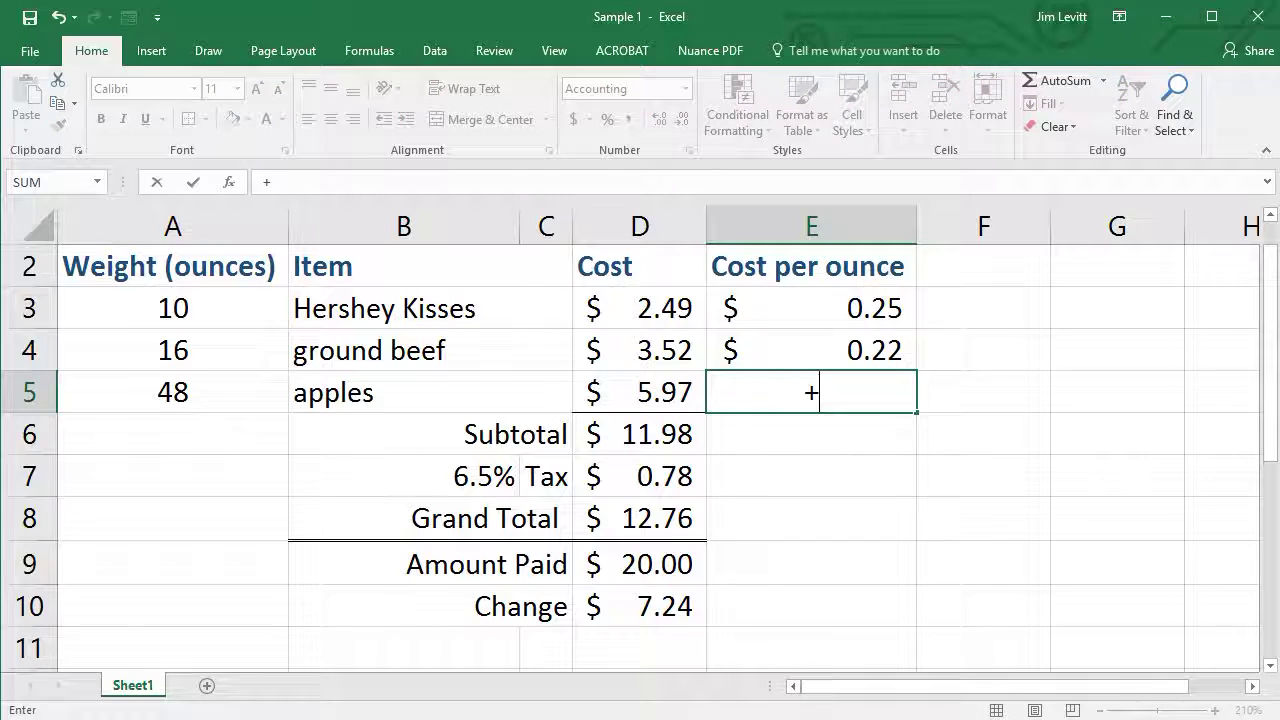
left_click(667, 393)
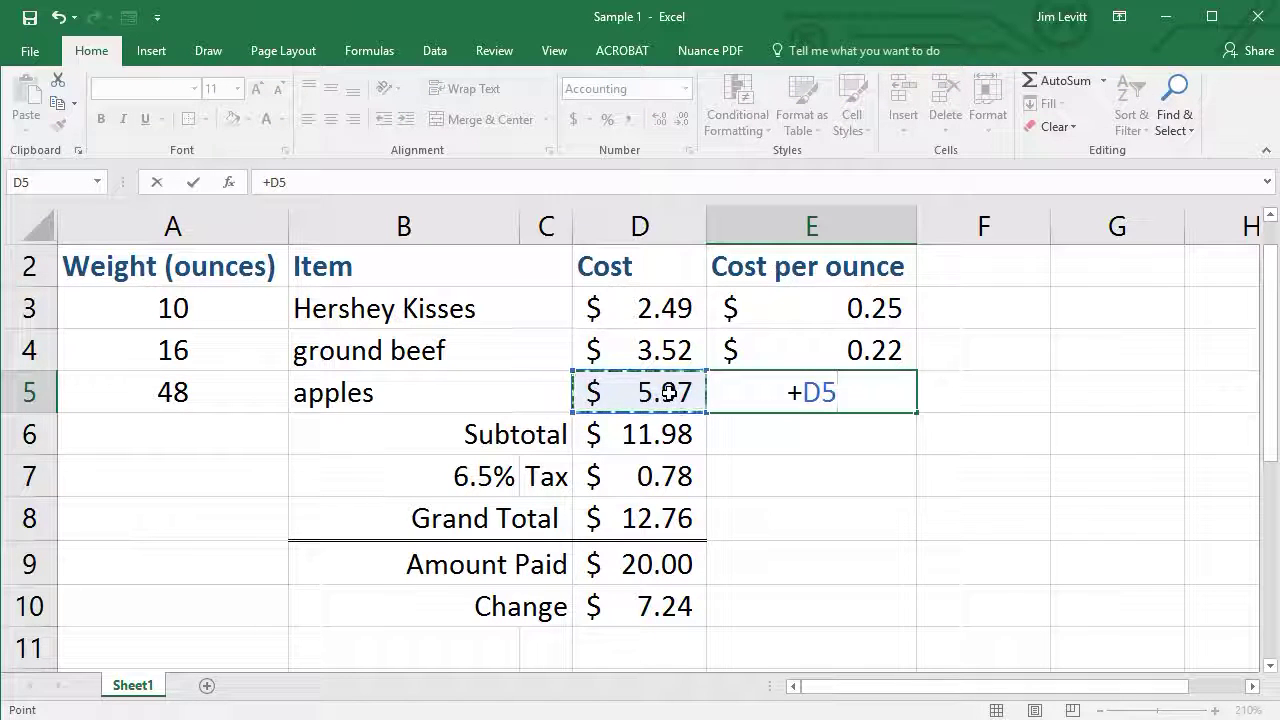
type("/")
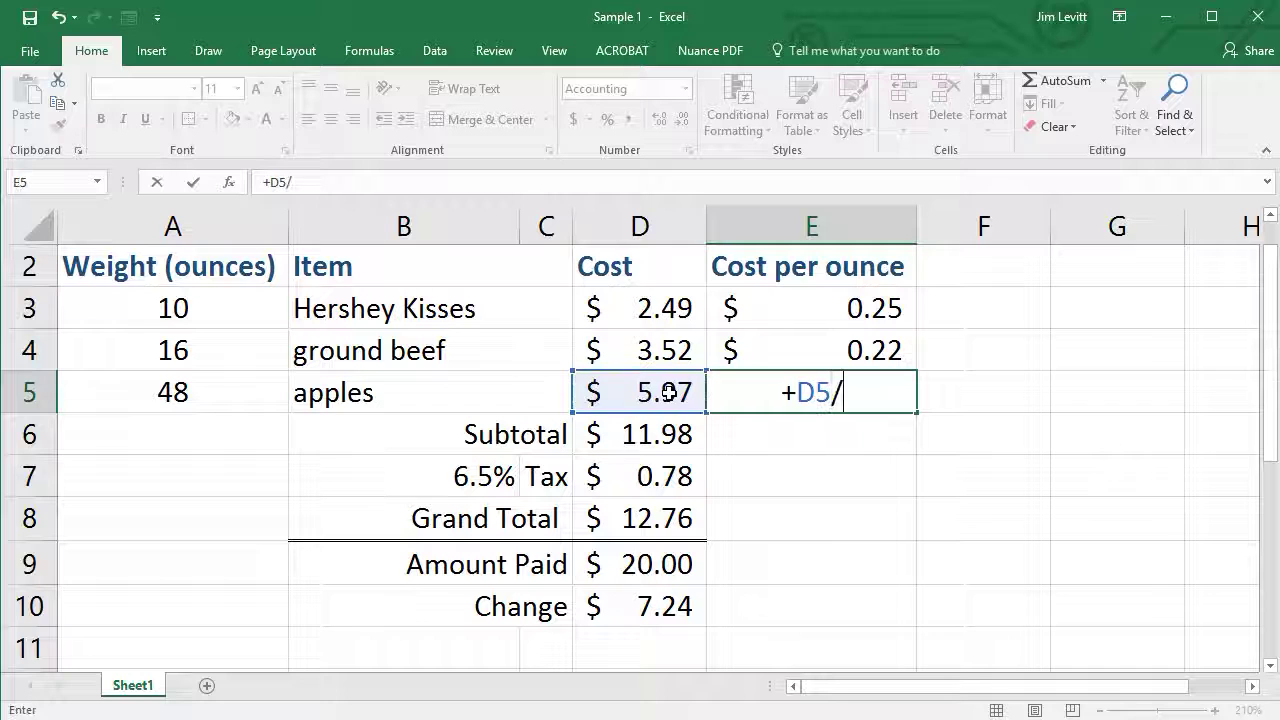
left_click(169, 392)
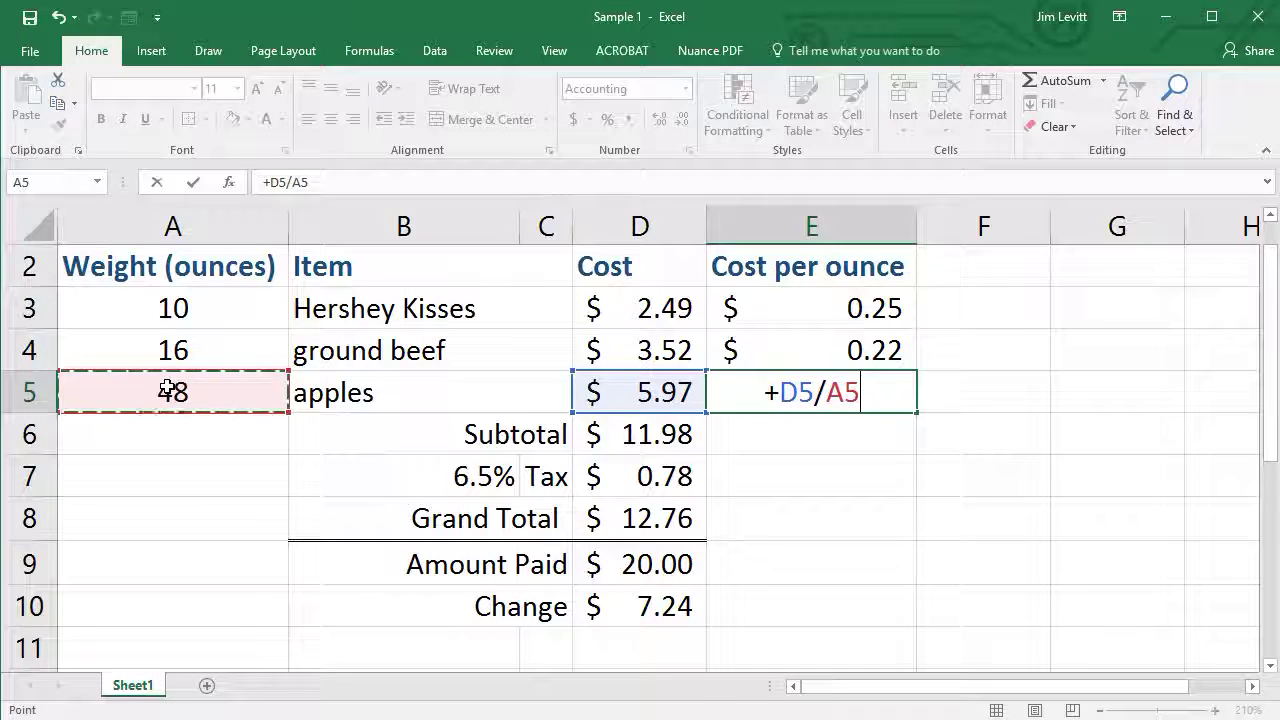
key("Return")
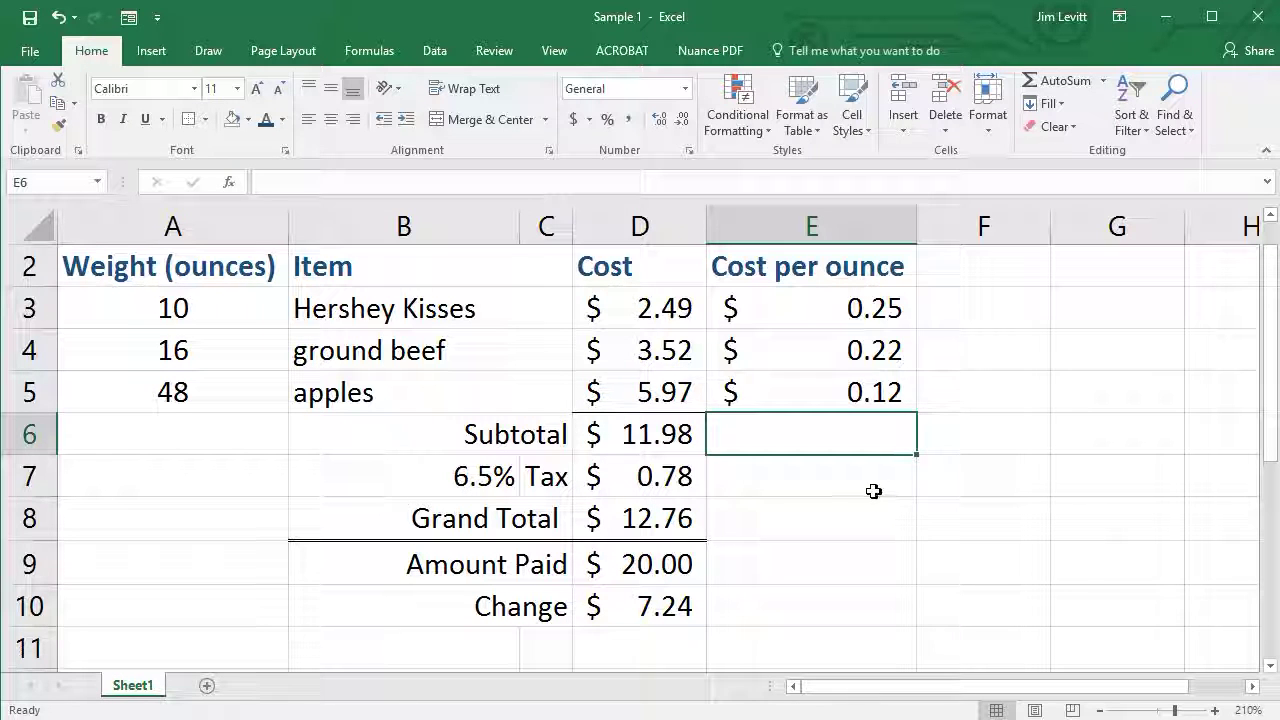
left_click(842, 400)
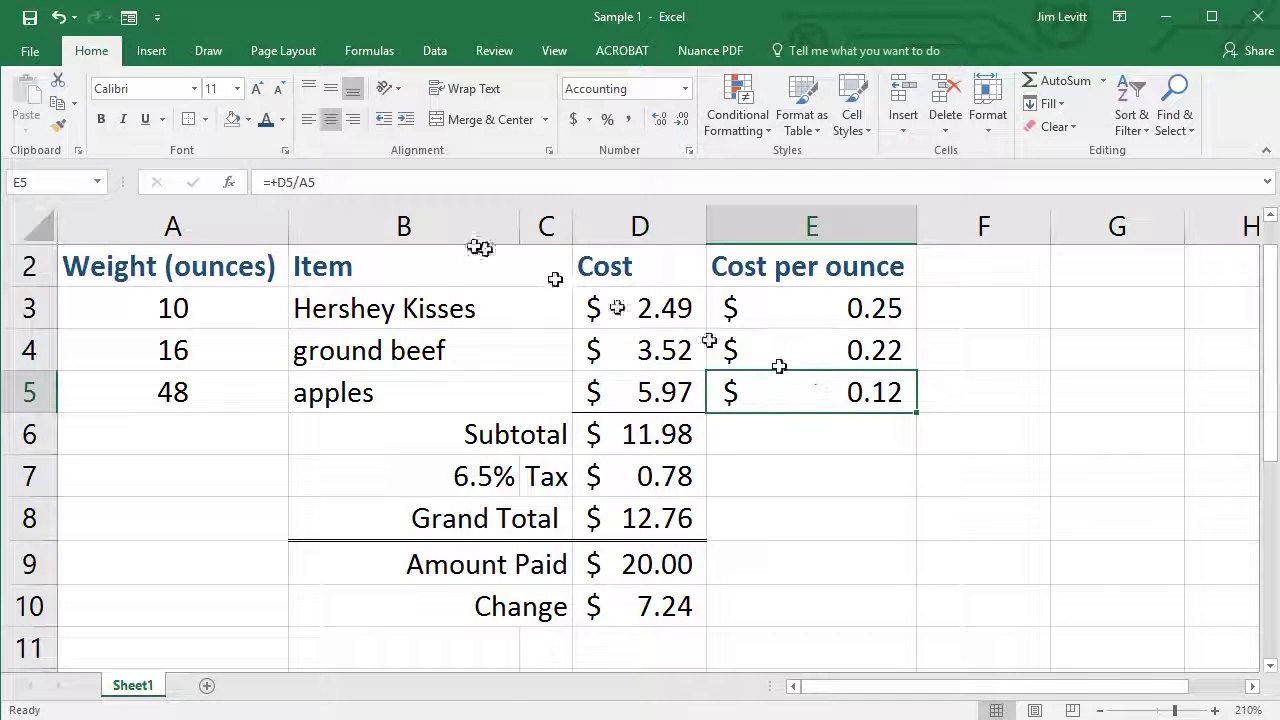